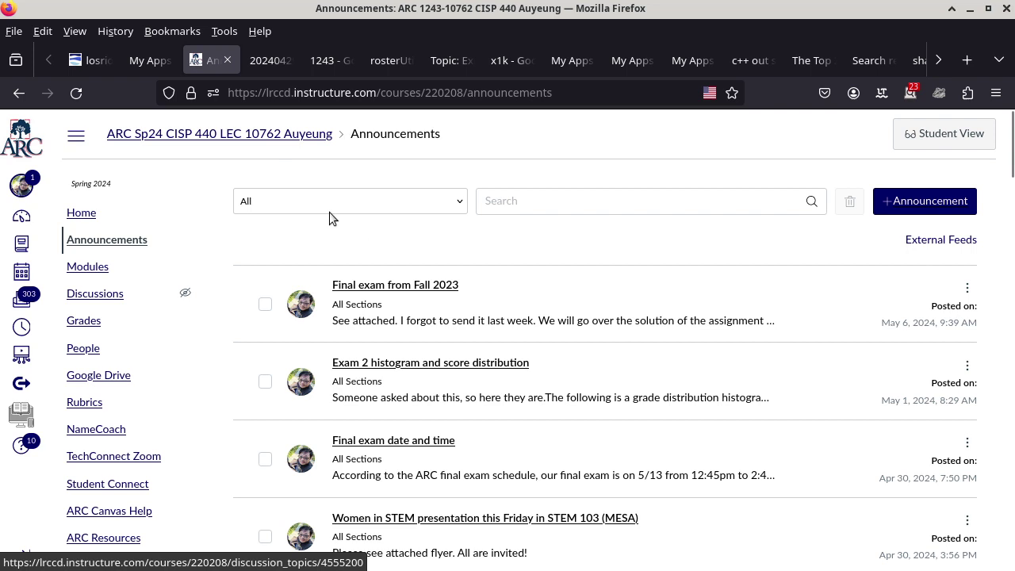
Step: Open the Application of Dijkstra's algorithm assignment from the course home page's Graphs module and open its linked Google Sheets in a new tab
left_click(270, 135)
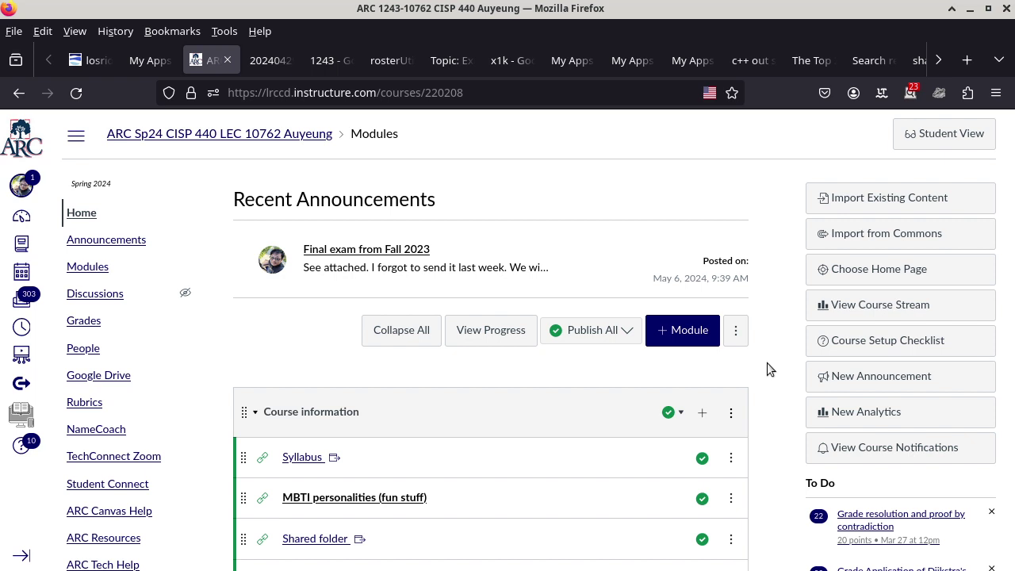
scroll(767, 364, "down", 10)
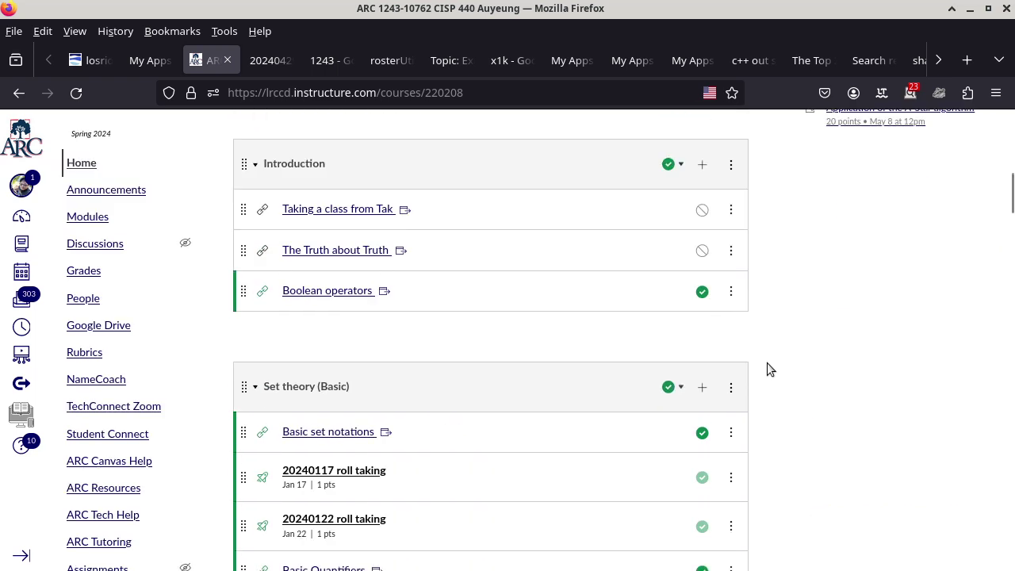
scroll(767, 369, "down", 15)
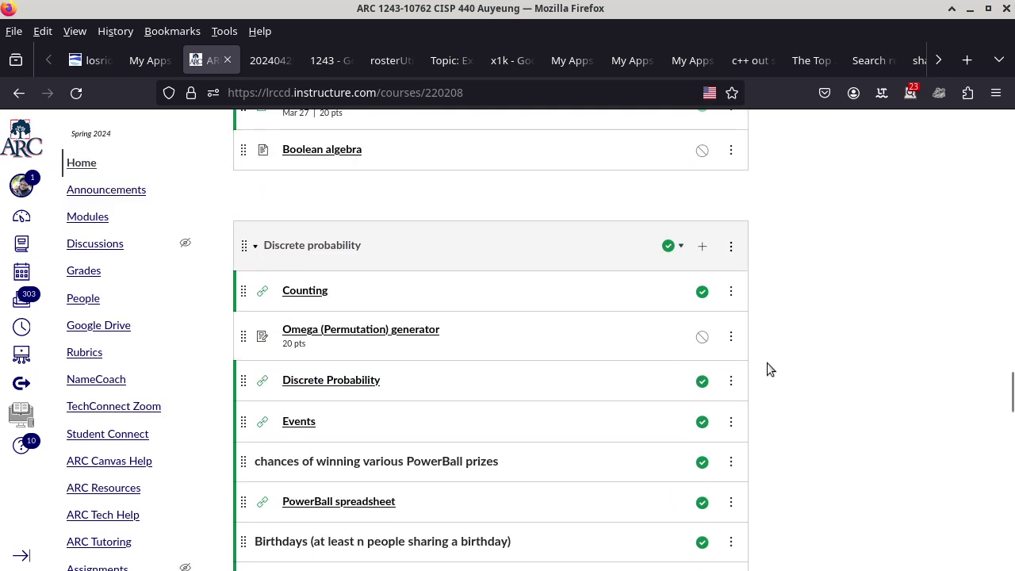
scroll(767, 369, "down", 5)
scroll(767, 368, "down", 10)
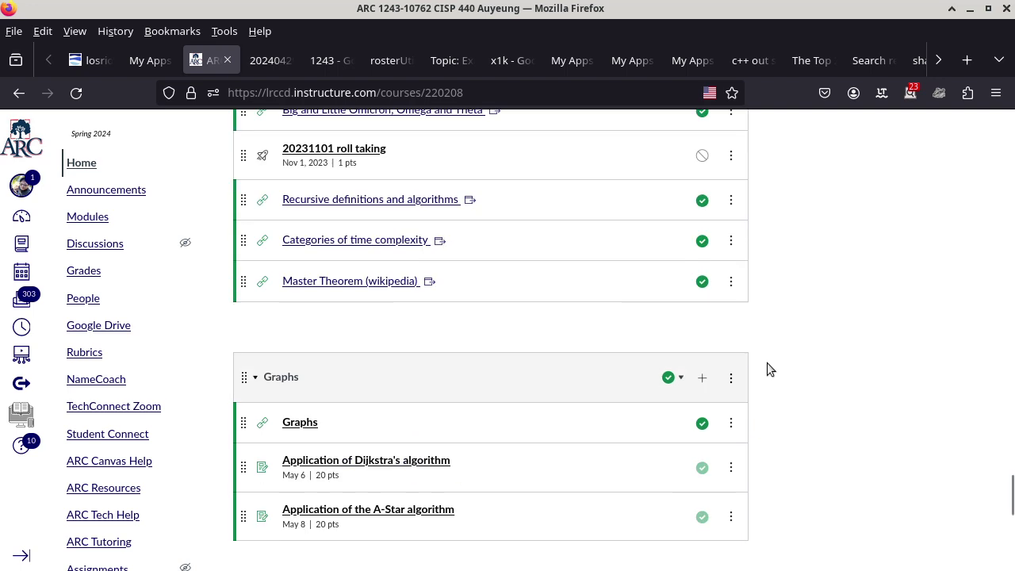
scroll(767, 362, "down", 3)
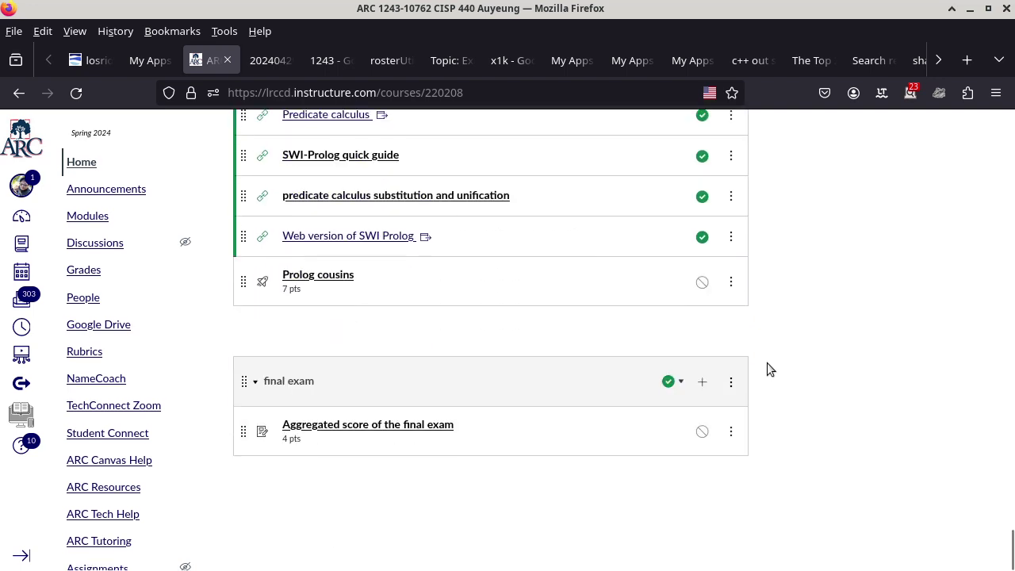
scroll(767, 362, "up", 14)
scroll(767, 369, "down", 3)
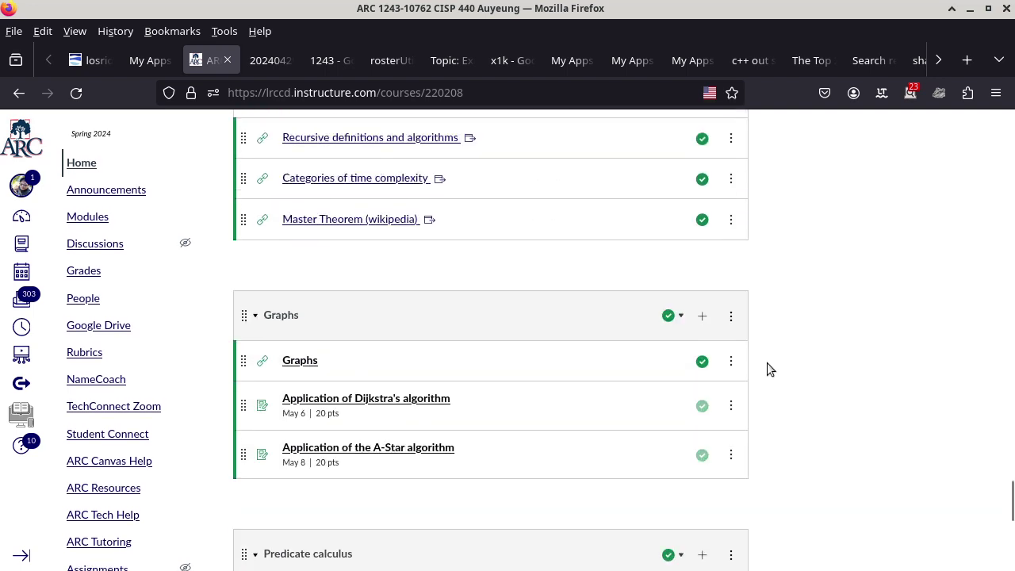
left_click(343, 399)
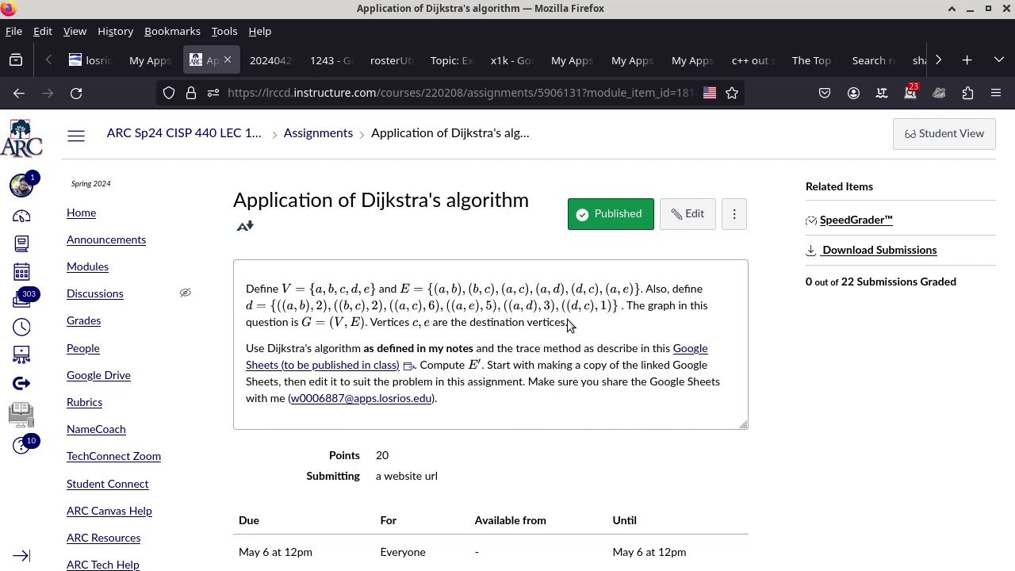
right_click(384, 371)
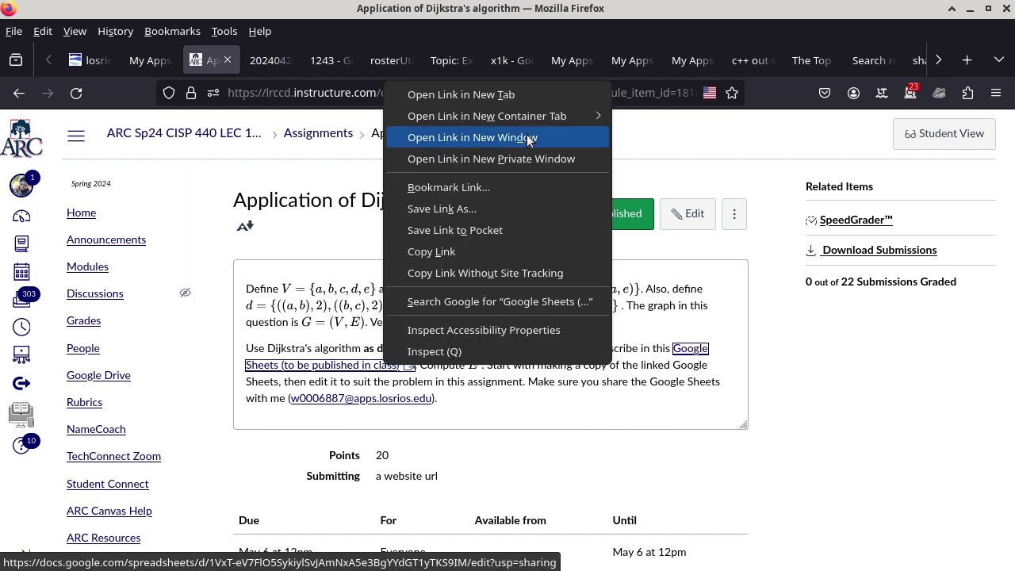
left_click(524, 95)
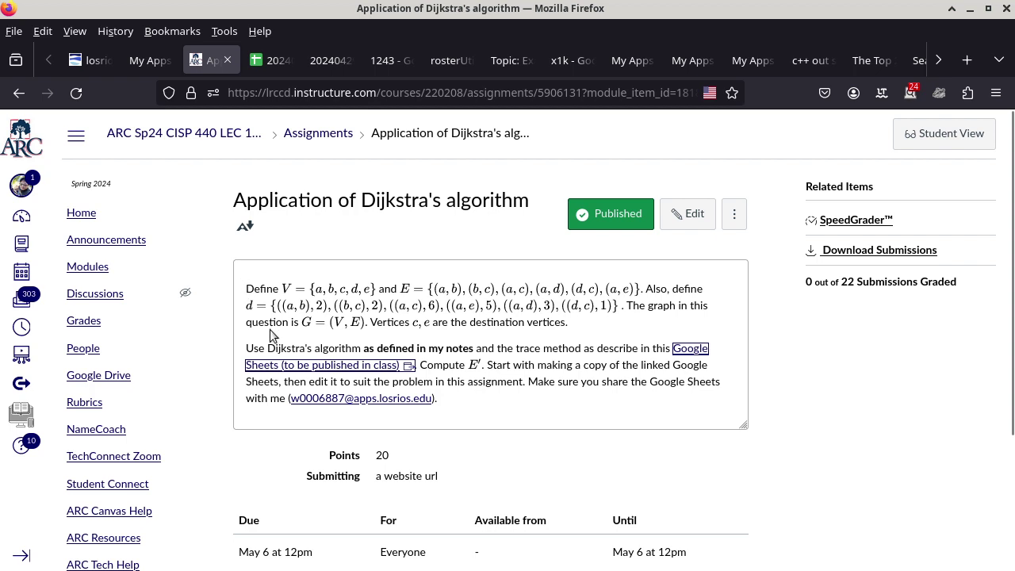
Step: Capture a screenshot of the assignment's graph definition paragraph, covering V, E, d and G, and open it with Feh
key("Print")
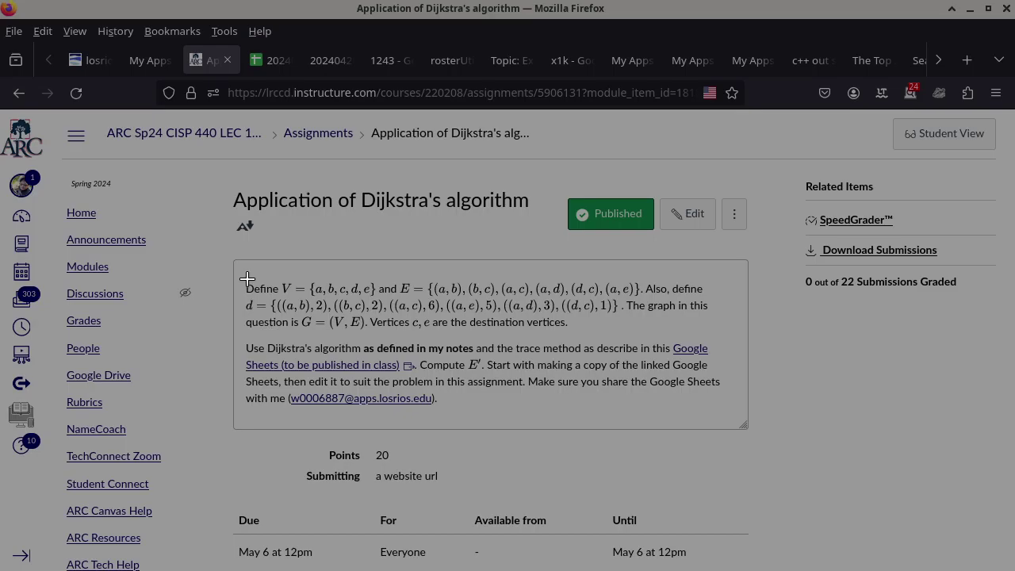
left_click_drag(240, 275, 718, 333)
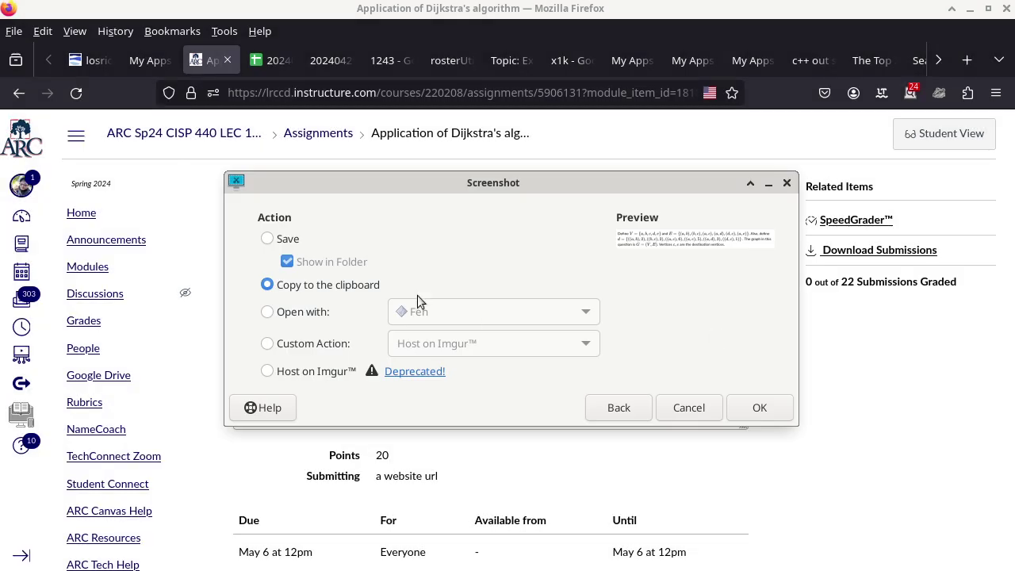
left_click(274, 311)
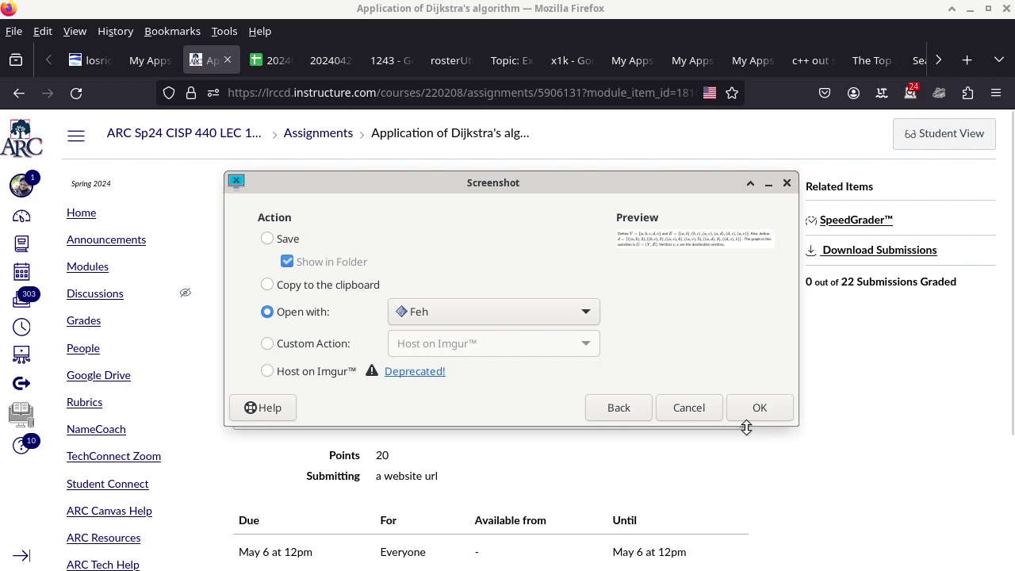
left_click(759, 413)
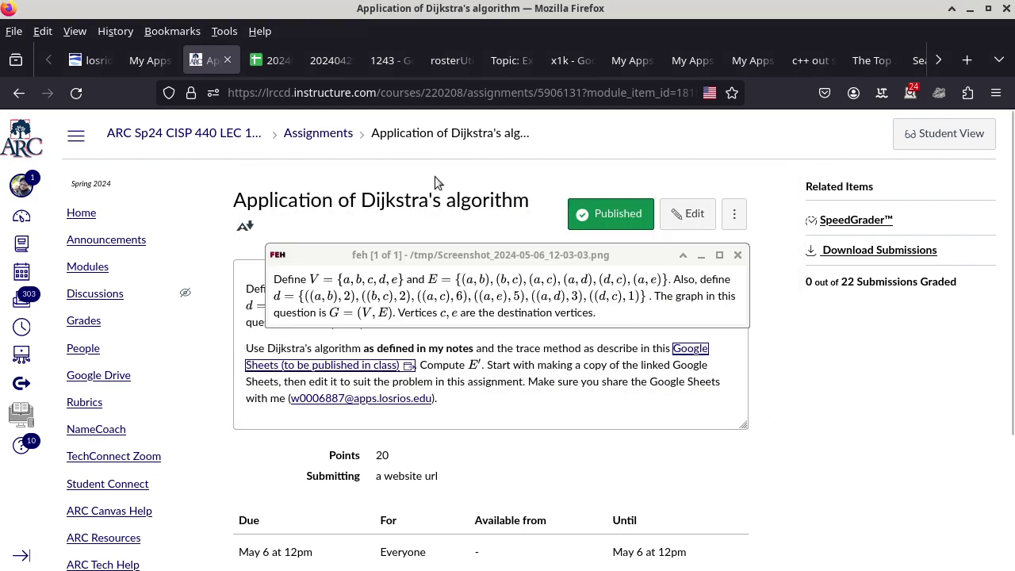
Step: Set the Feh screenshot window to Always on Top and move it clear of the assignment description
left_click(278, 256)
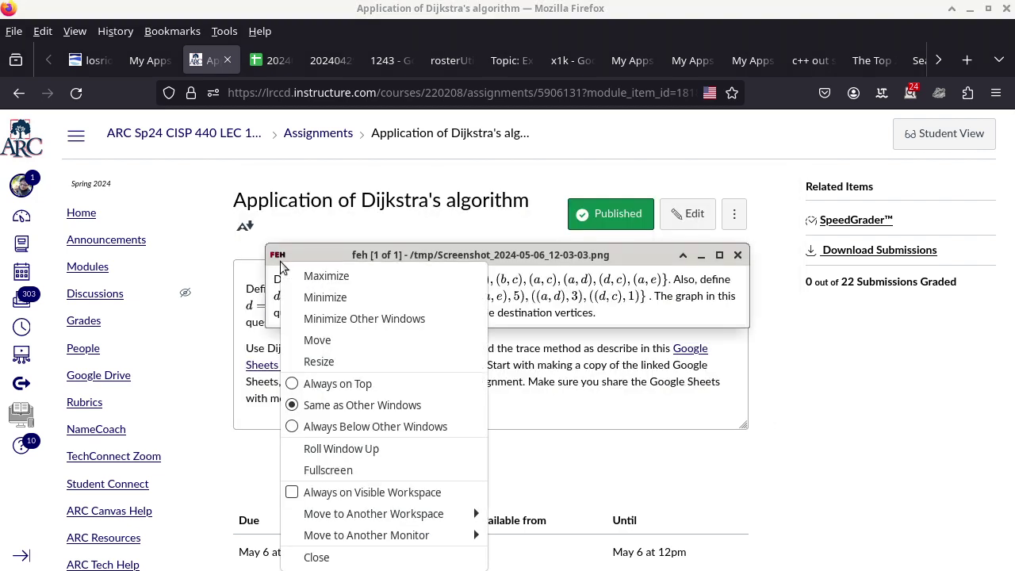
left_click(287, 384)
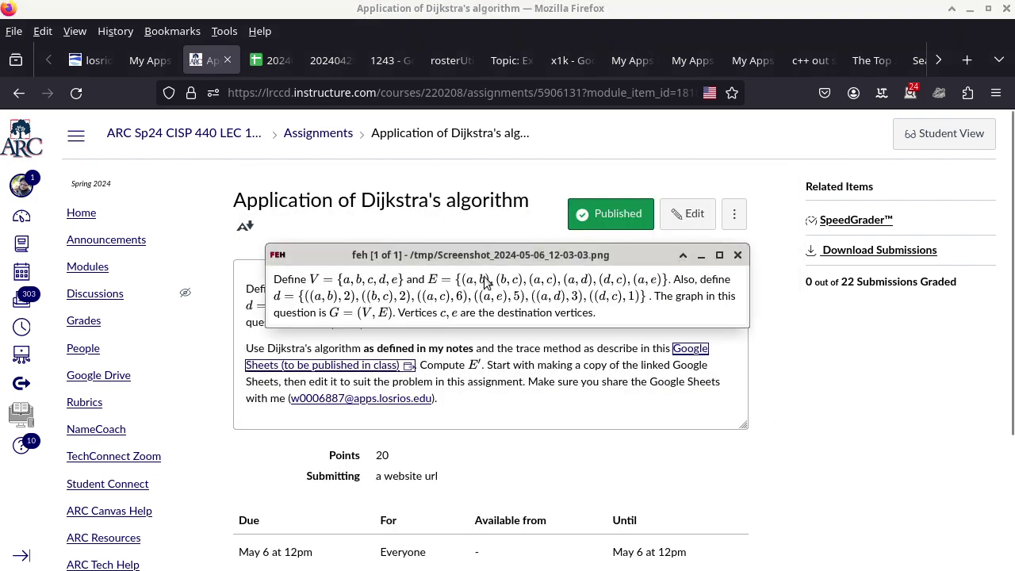
left_click_drag(500, 255, 726, 97)
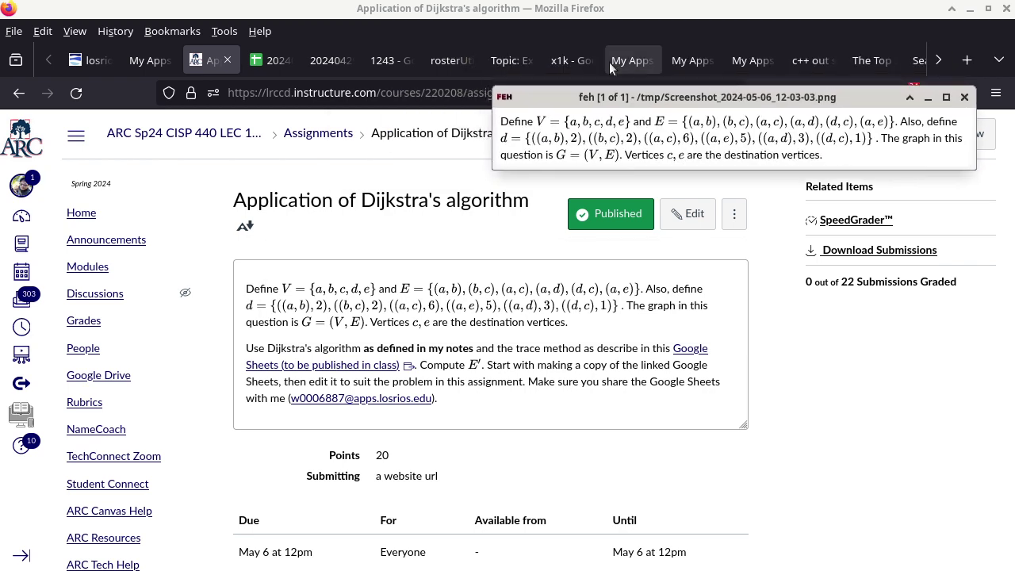
Step: Switch to the 20240429 spreadsheet, check the options for Sheet1, and move the floating screenshot window clear of the Sign in control
left_click(282, 65)
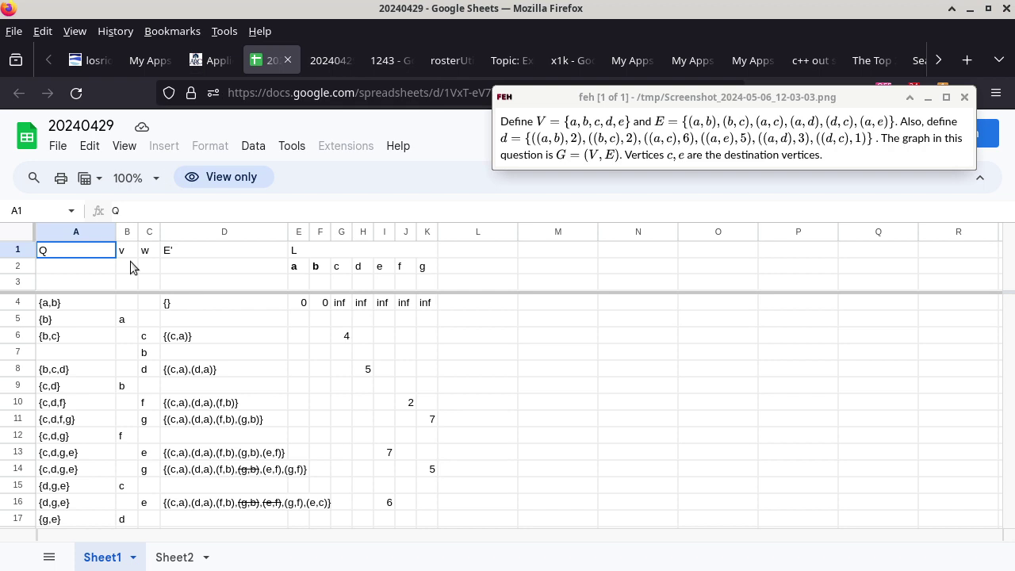
right_click(108, 560)
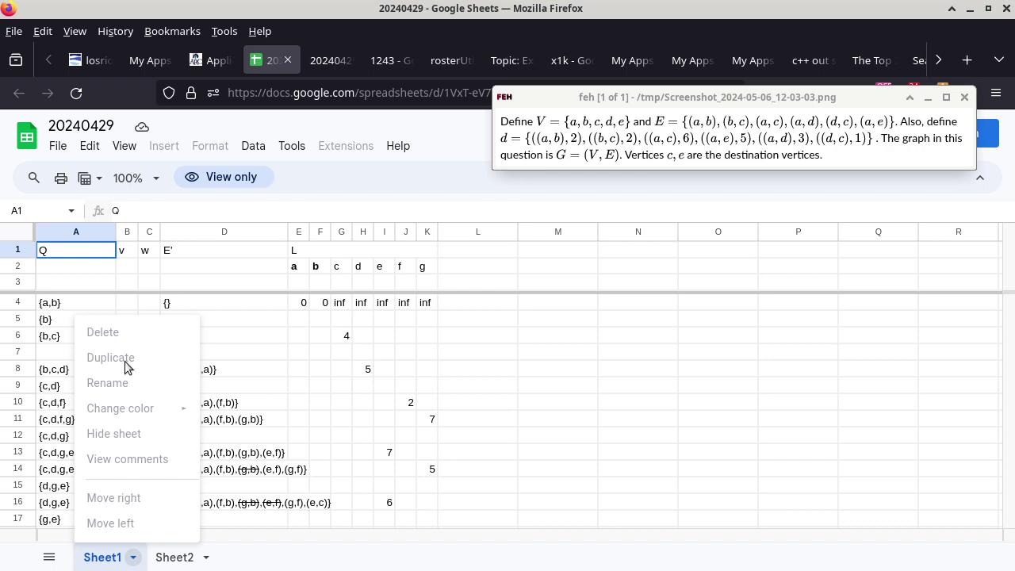
left_click(911, 98)
left_click_drag(873, 99, 743, 89)
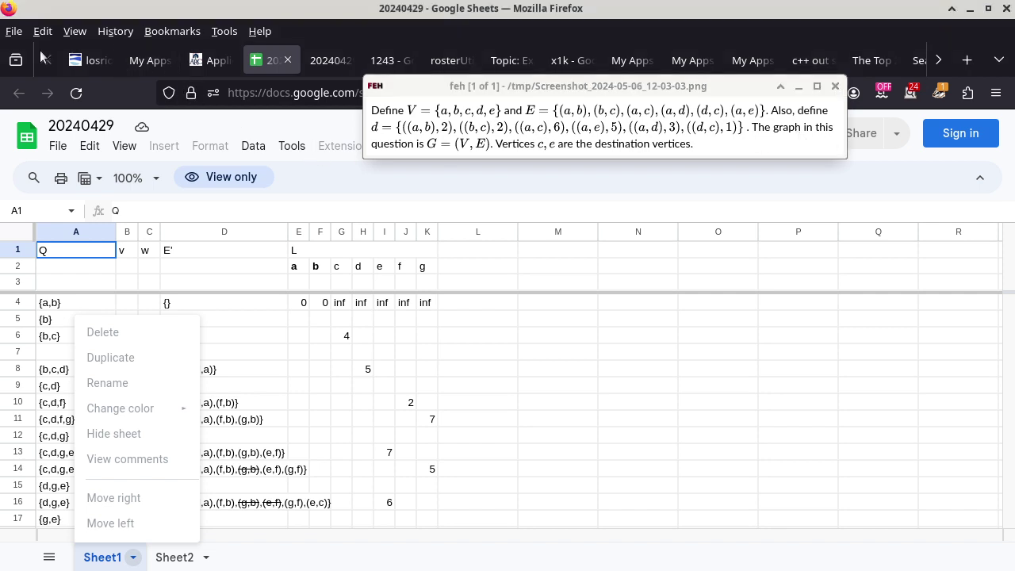
Step: Sign in to the Los Rios account from its homepage with Keep me signed in enabled, entering the account password
left_click(94, 60)
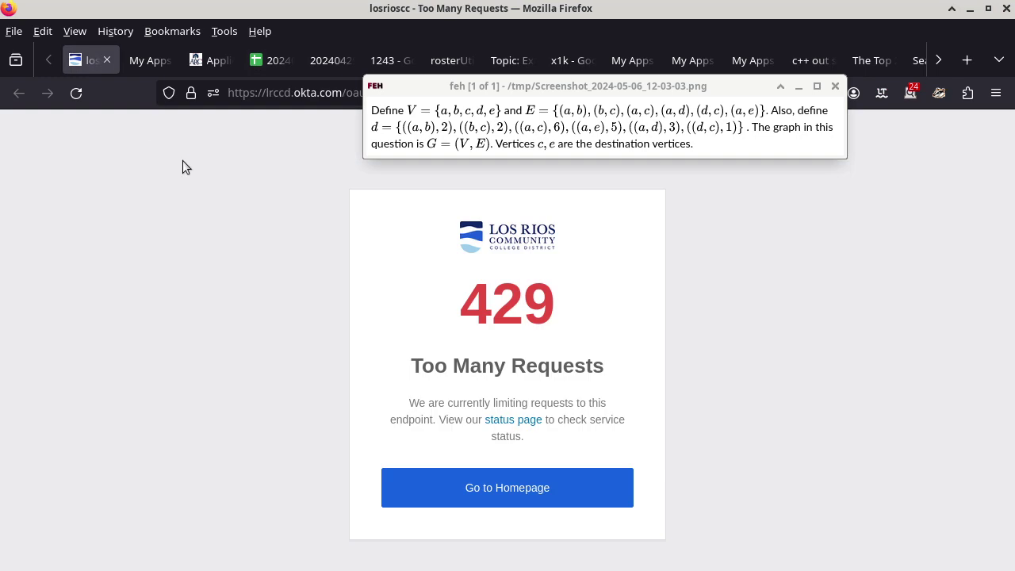
left_click(429, 482)
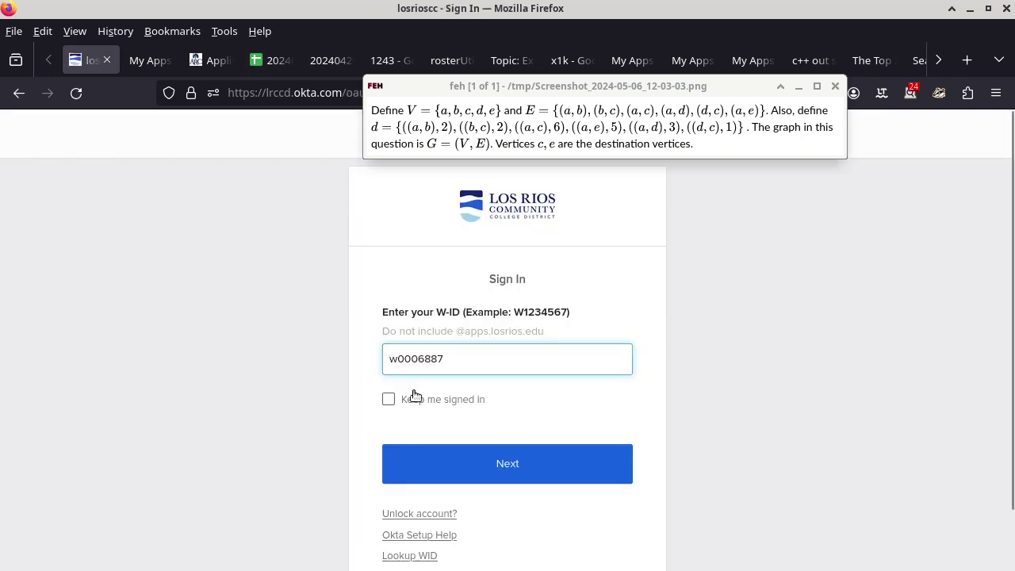
left_click(392, 405)
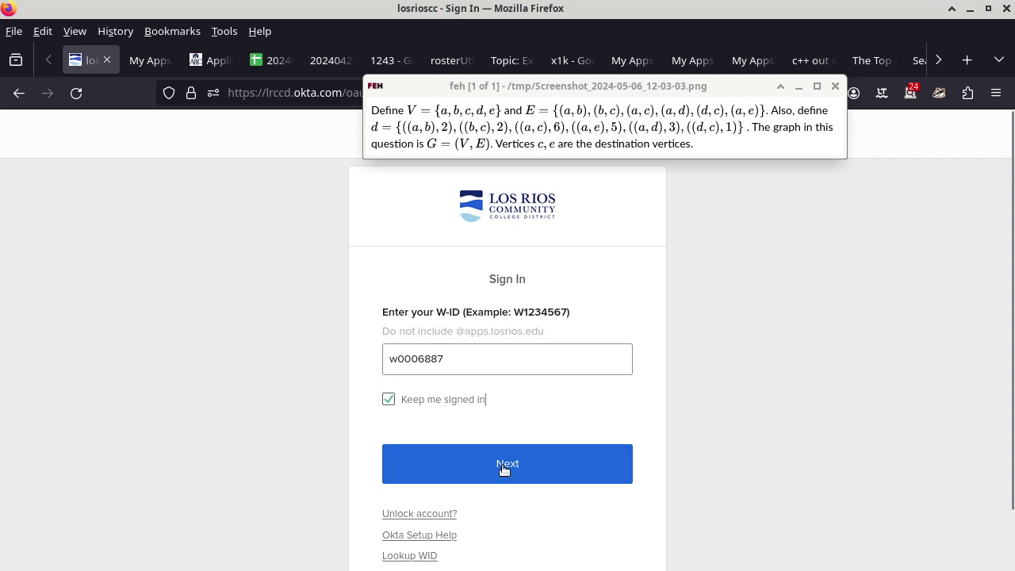
left_click(524, 480)
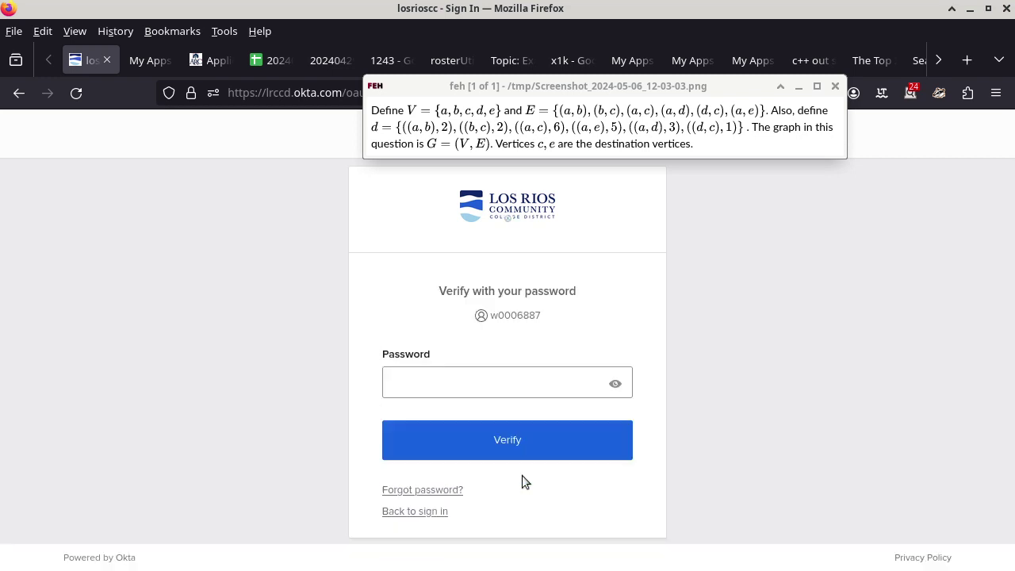
type("•••••••")
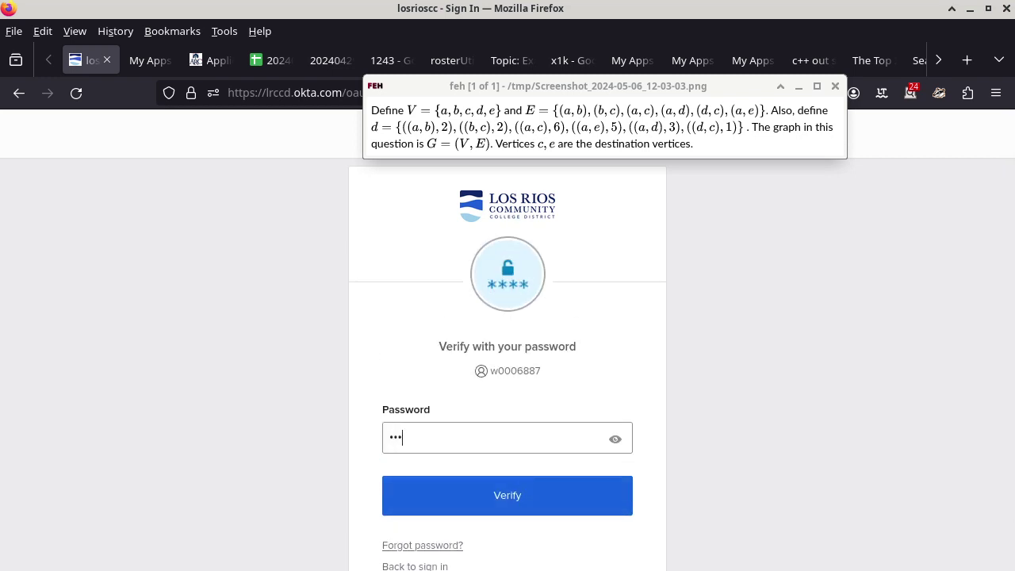
type("•••••")
key("Return")
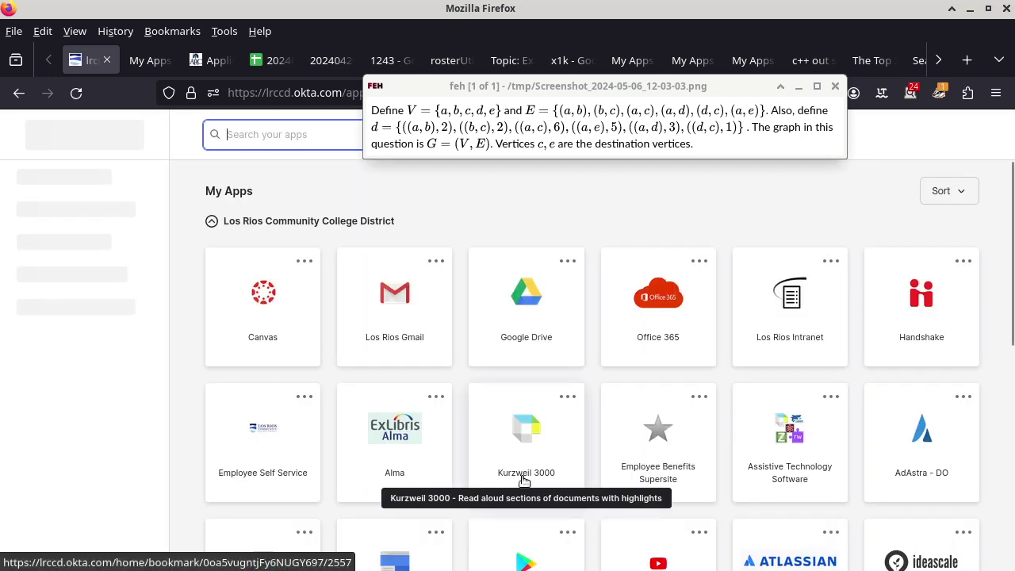
Step: Open Google Drive from the My Apps dashboard and reload the 20240429 spreadsheet to get editing access
left_click(270, 61)
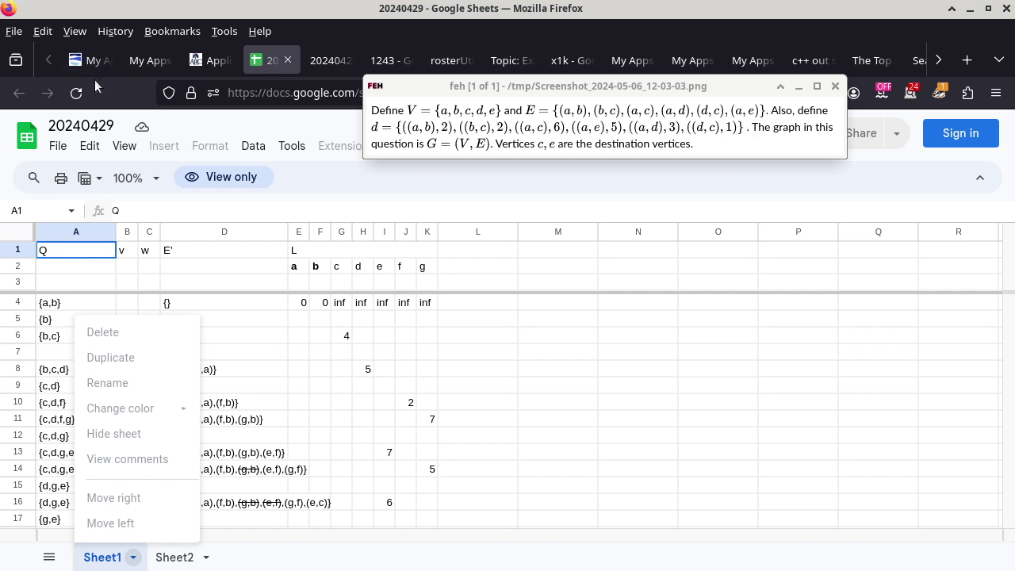
left_click(77, 93)
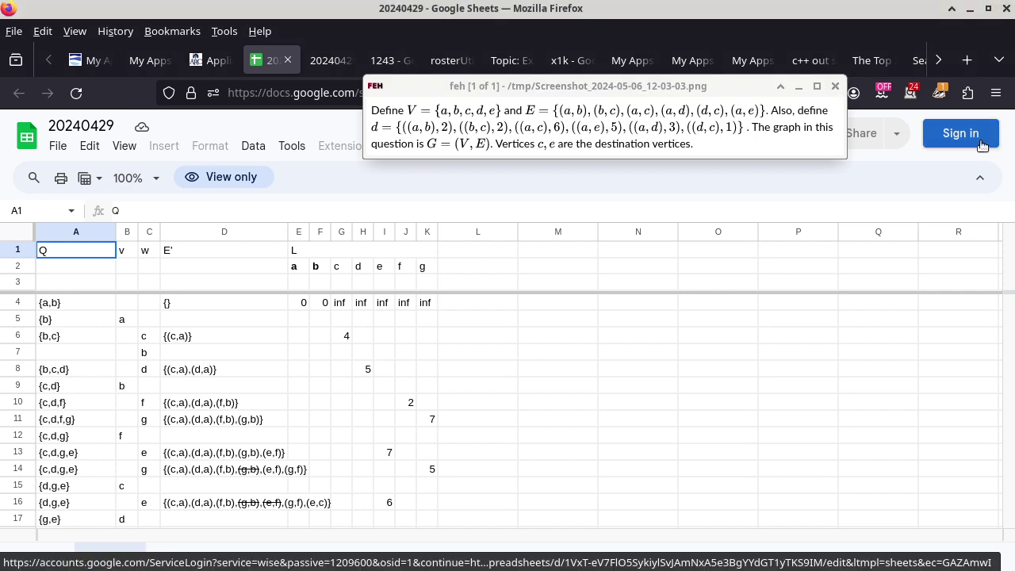
left_click(97, 68)
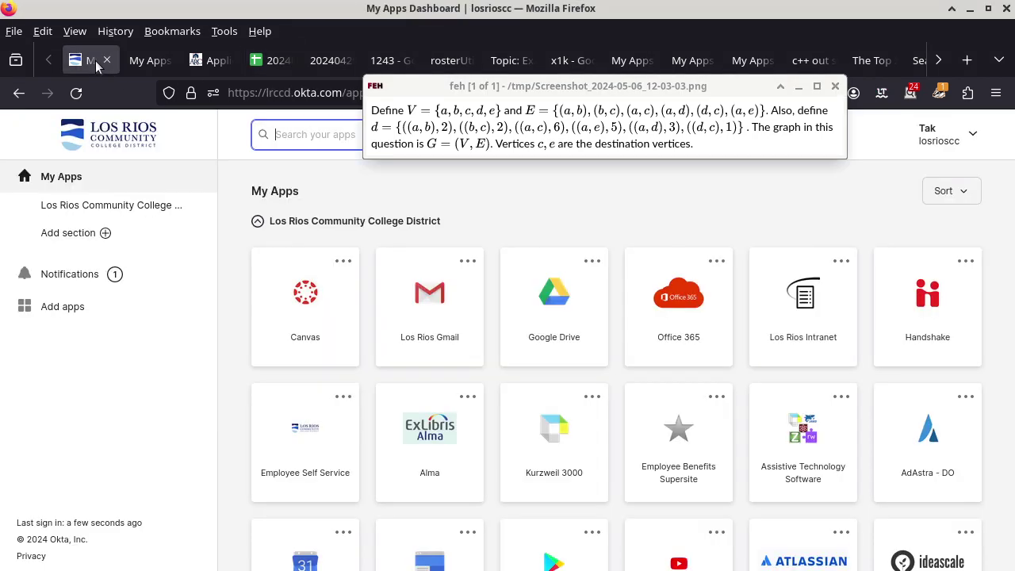
left_click(554, 300)
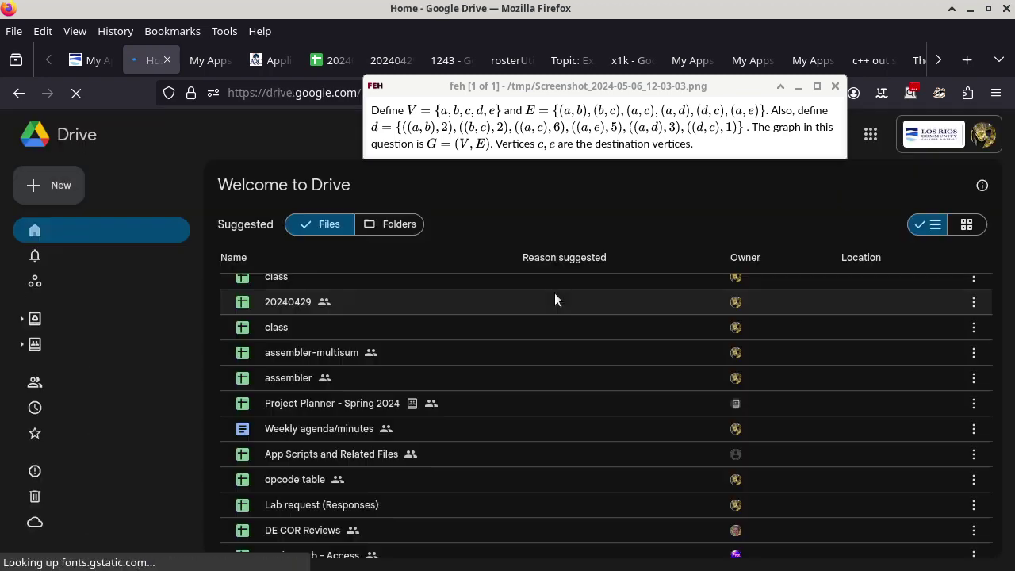
left_click(317, 58)
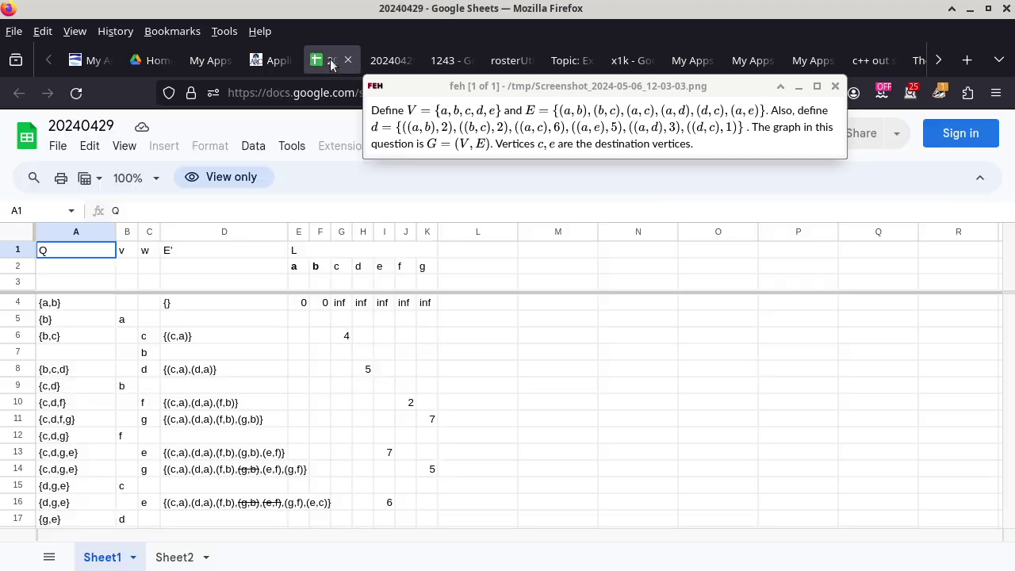
left_click(84, 101)
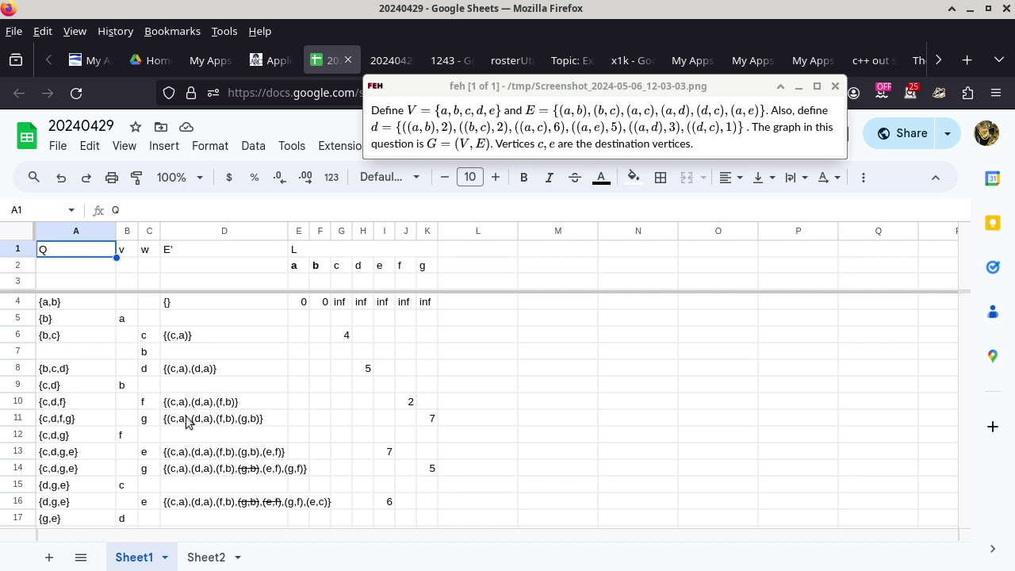
Step: Compare the algorithm trace tables on Sheet1 and Sheet2, including the L heading on Sheet1
left_click(198, 556)
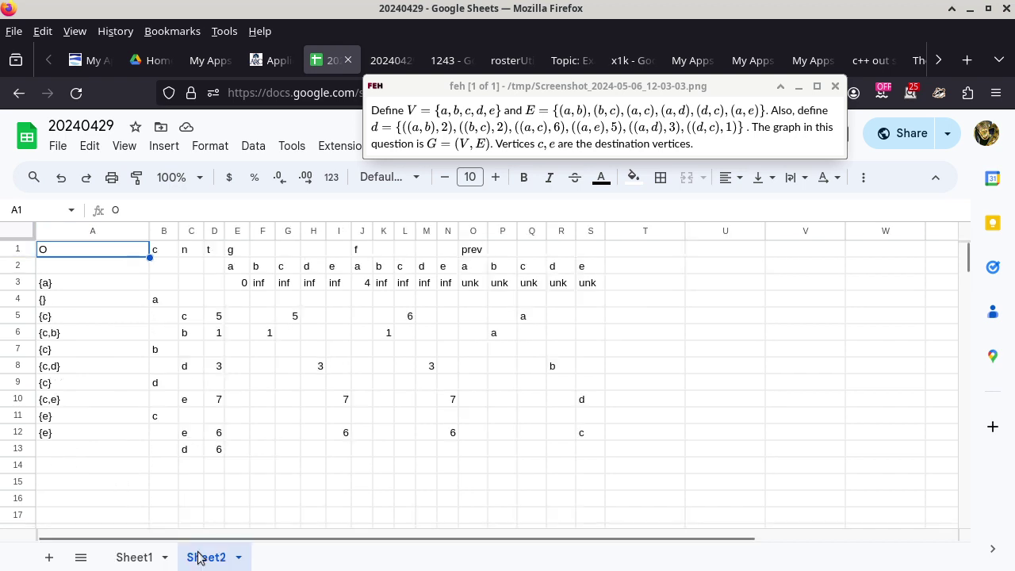
left_click(119, 557)
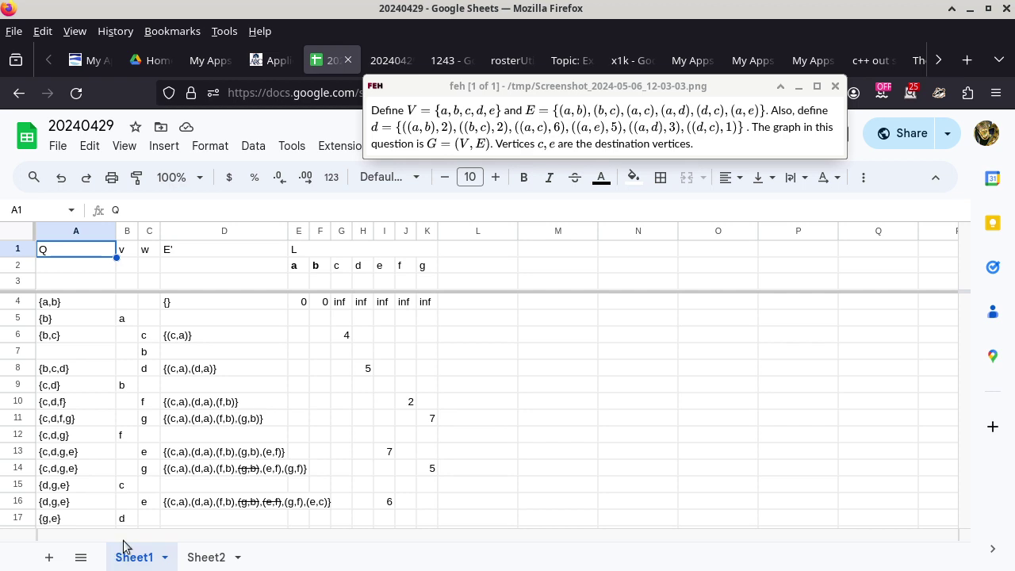
left_click(350, 252)
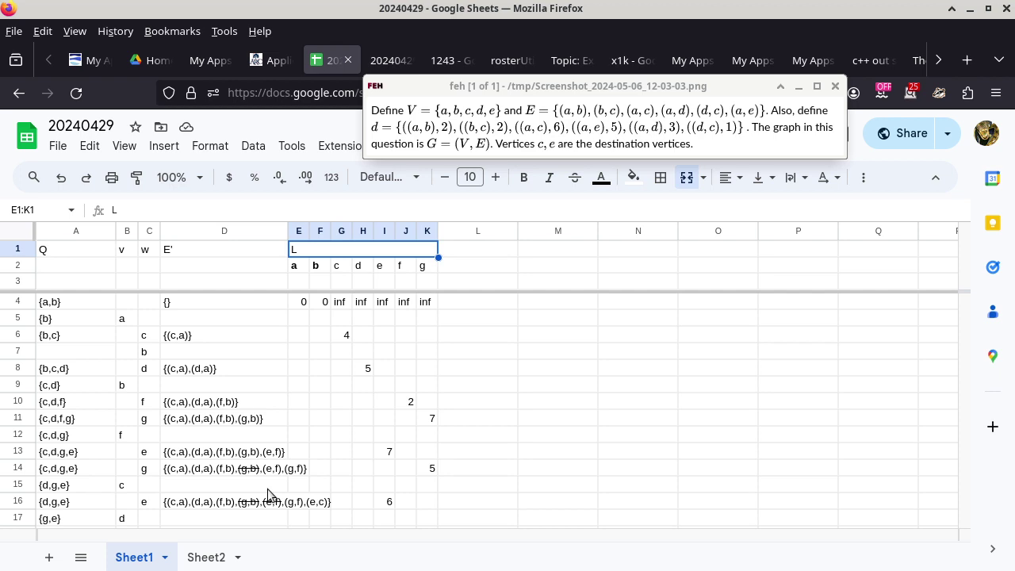
left_click(208, 557)
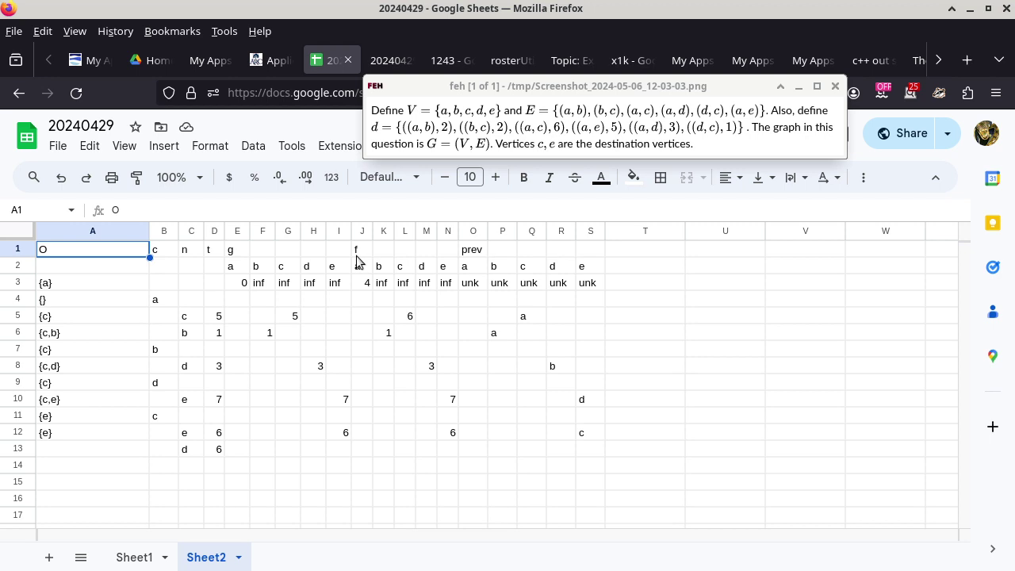
Step: Duplicate Sheet1 and rename the copy as Dijkstra's solution
right_click(133, 561)
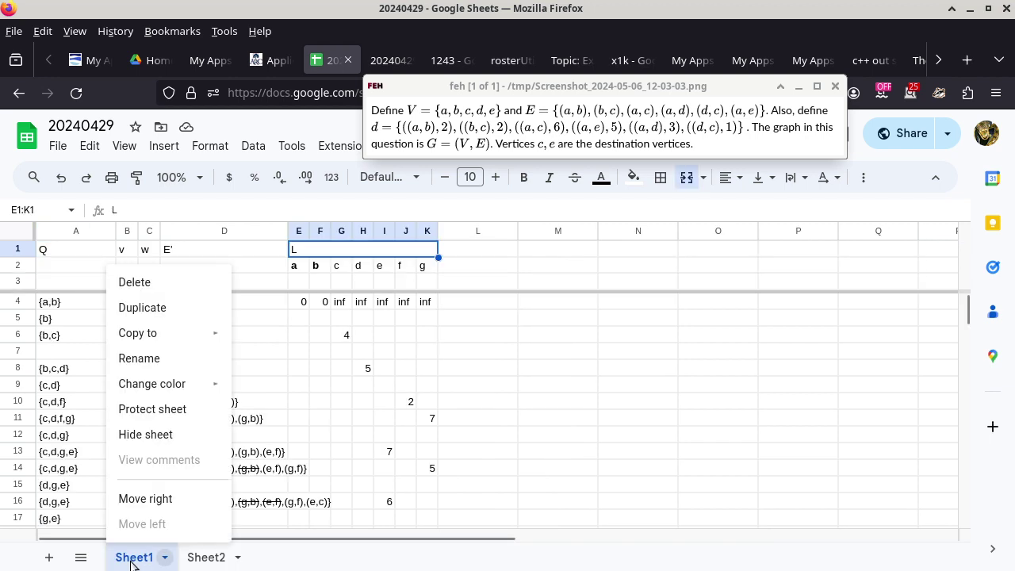
left_click(161, 311)
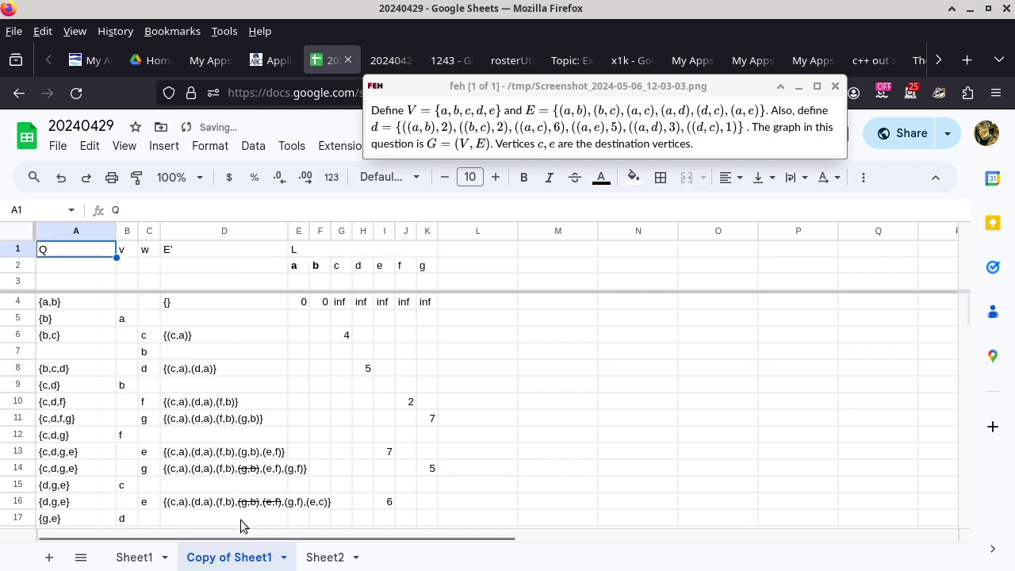
double_click(222, 563)
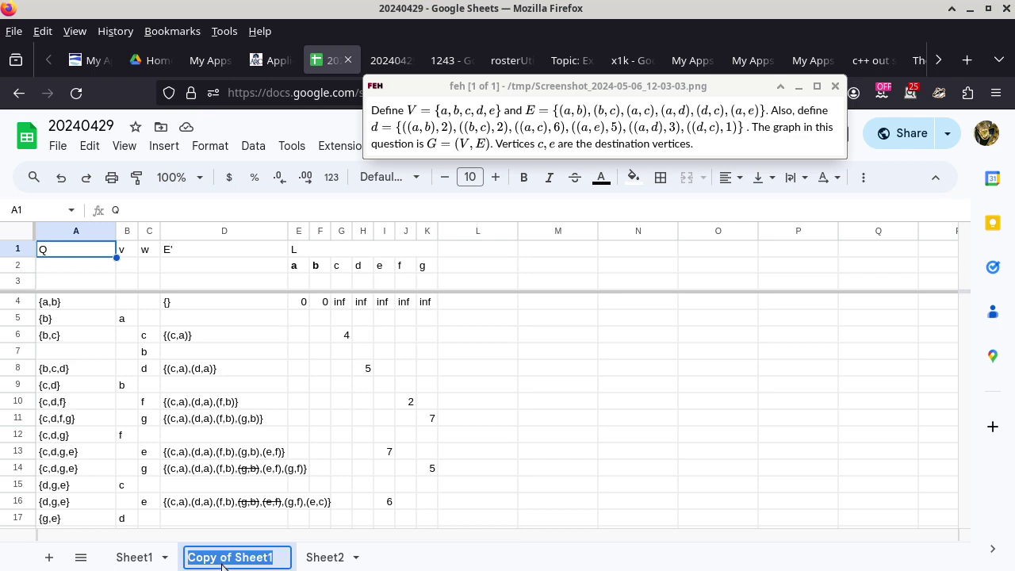
type("Dijk")
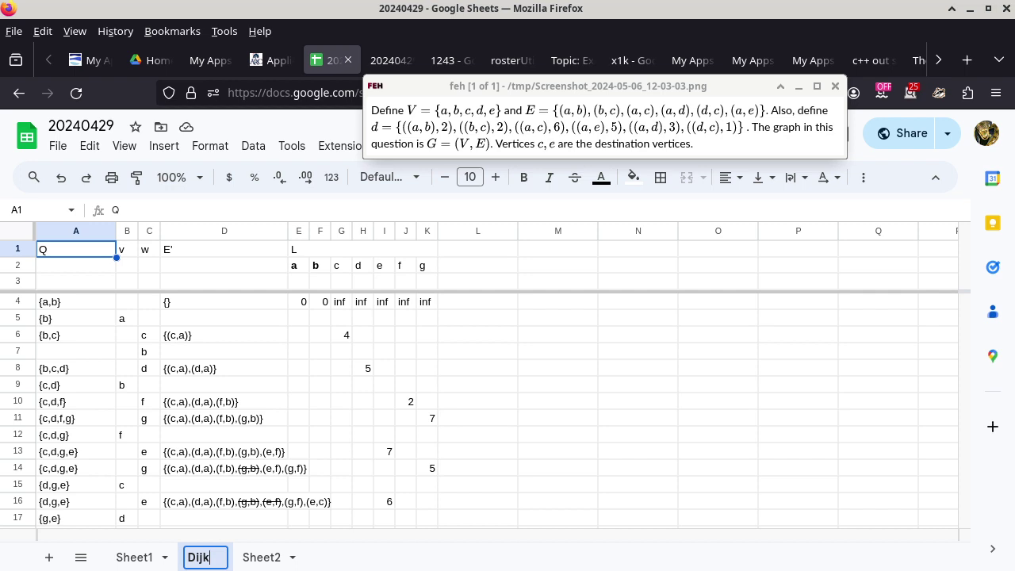
type("stra's ")
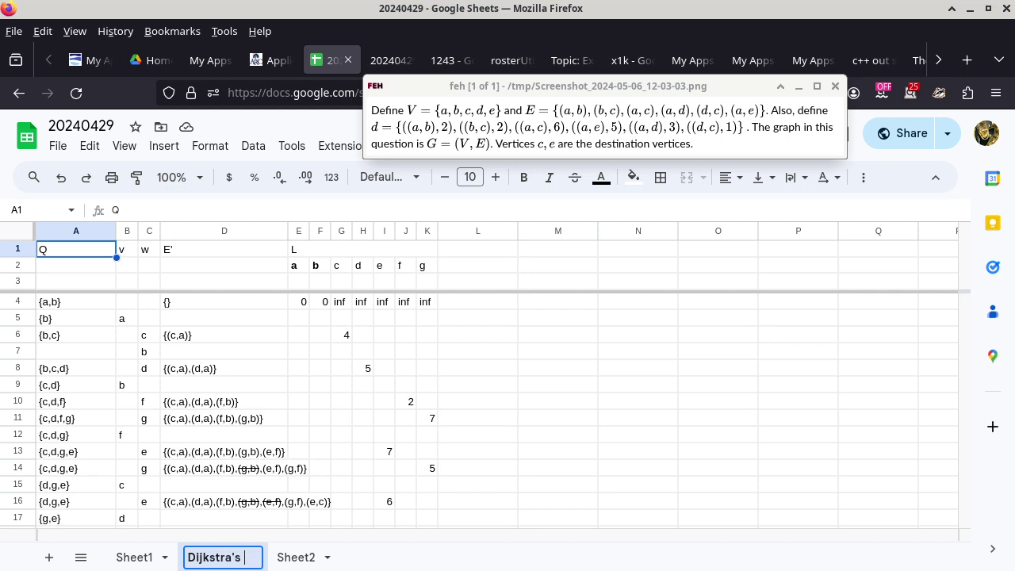
type("solution")
key("Return")
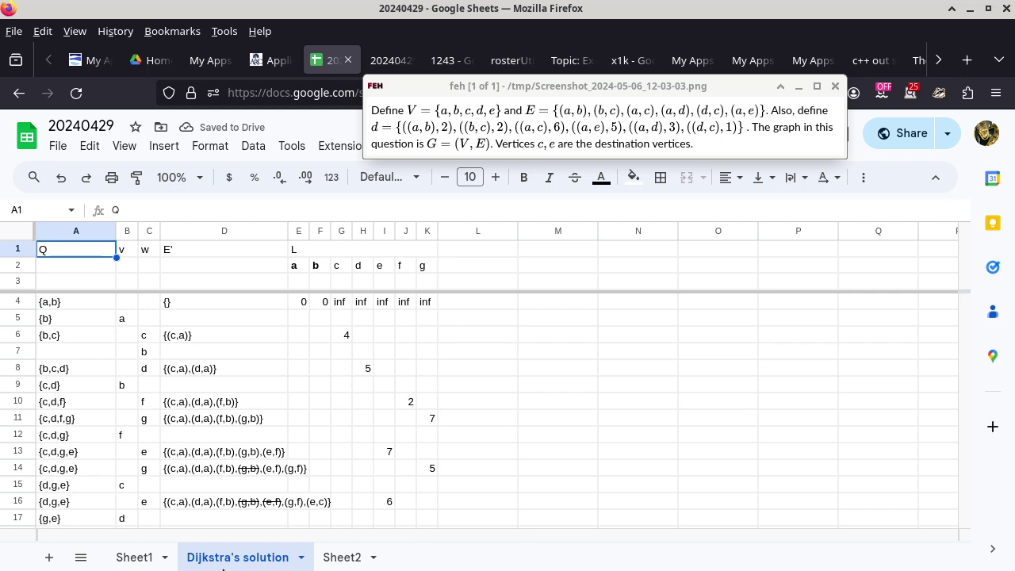
Step: Clear the old trace entries in A4:K20 of the Dijkstra's solution sheet, keeping the header rows
left_click(70, 306)
scroll(439, 409, "down", 2)
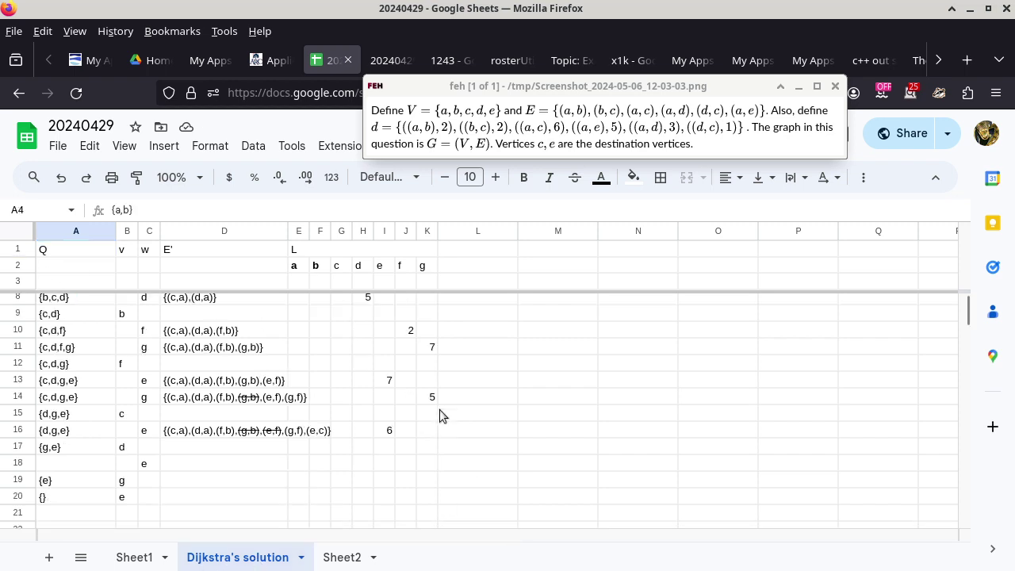
scroll(439, 409, "down", 2)
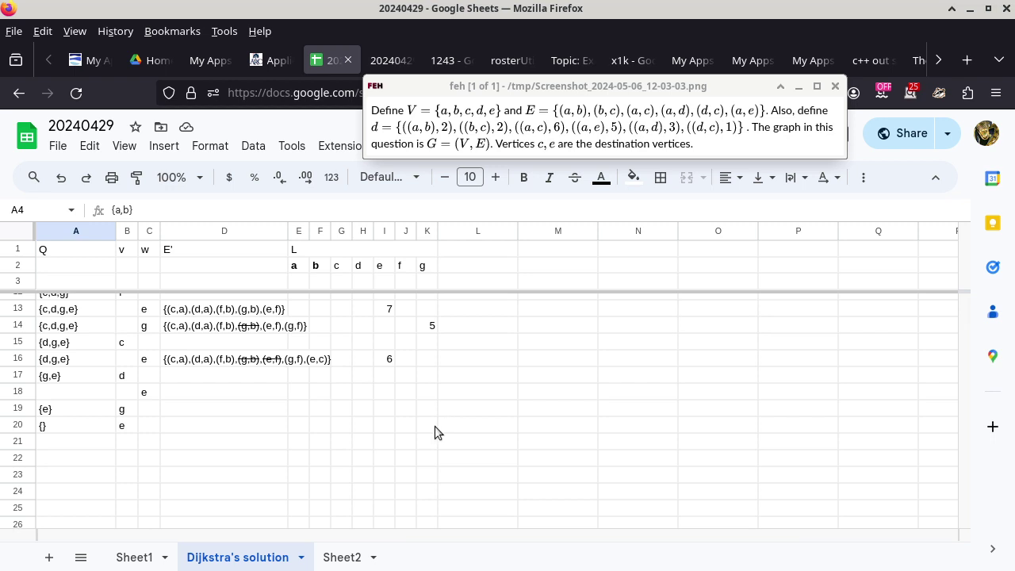
left_click(435, 426, "shift")
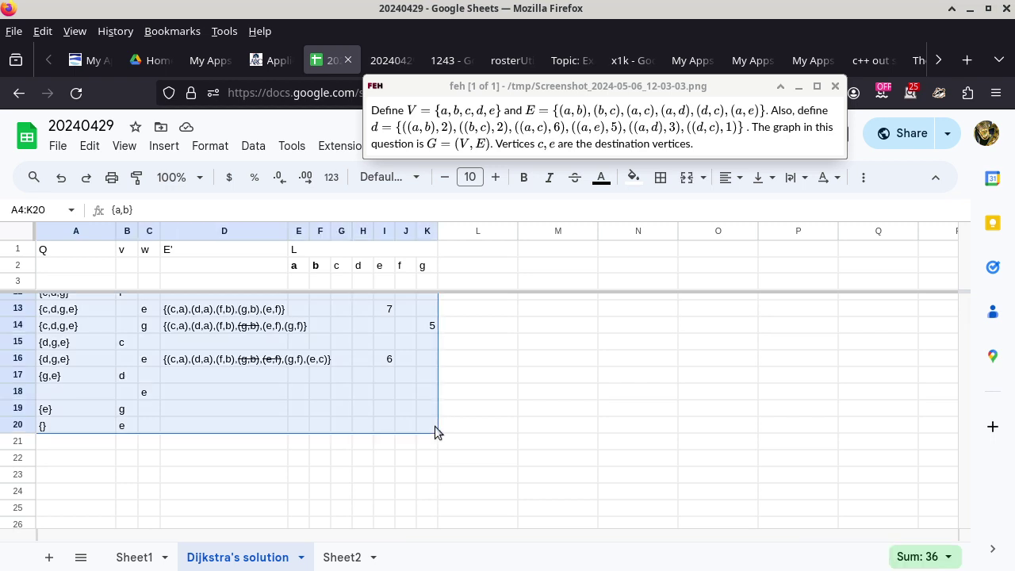
key("Delete")
Step: Check the vertex set in the question screenshot and delete the surplus f and g vertex headings in J2:K2
left_click(513, 96)
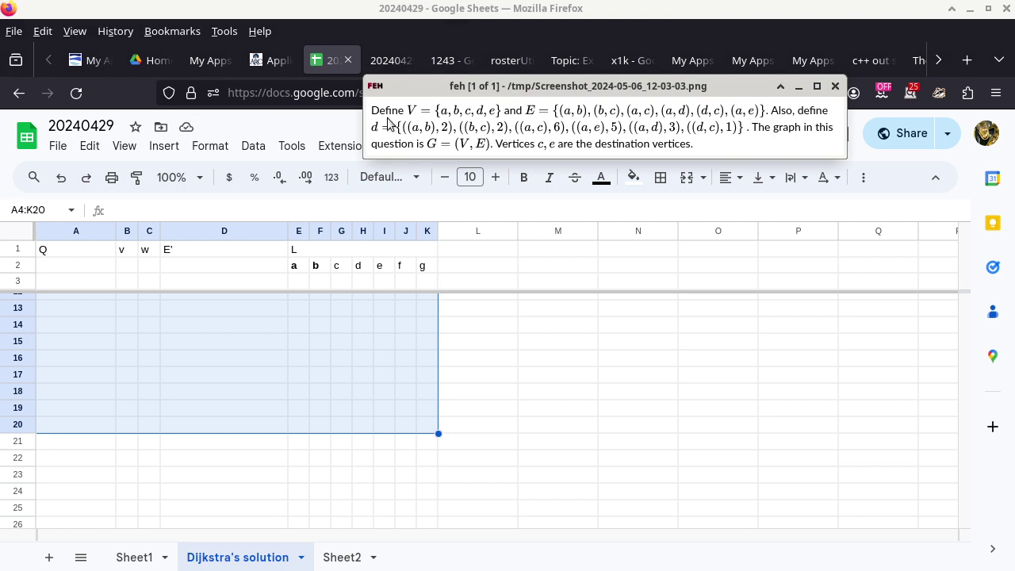
left_click(410, 268)
left_click_drag(411, 269, 426, 269)
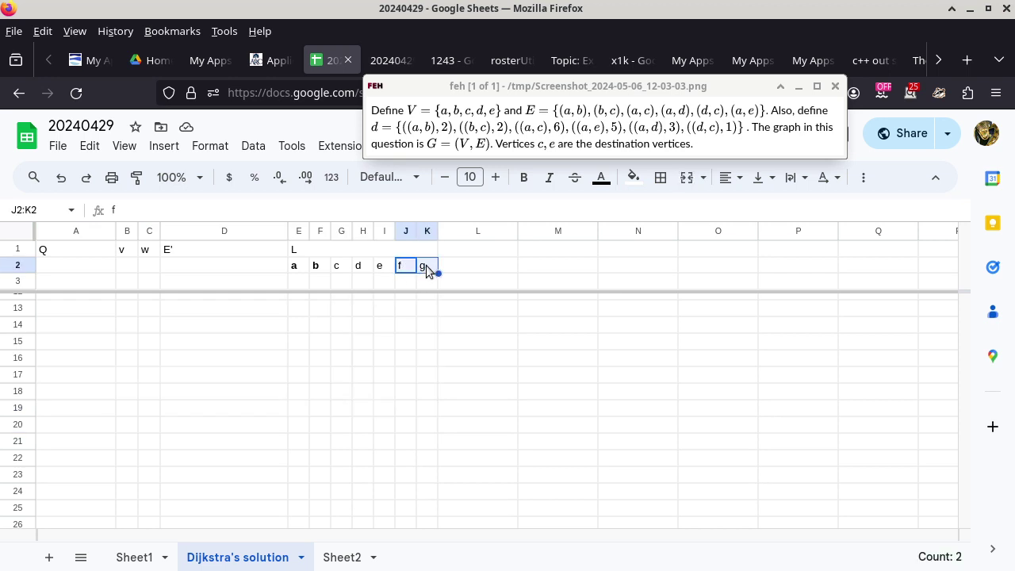
key("Delete")
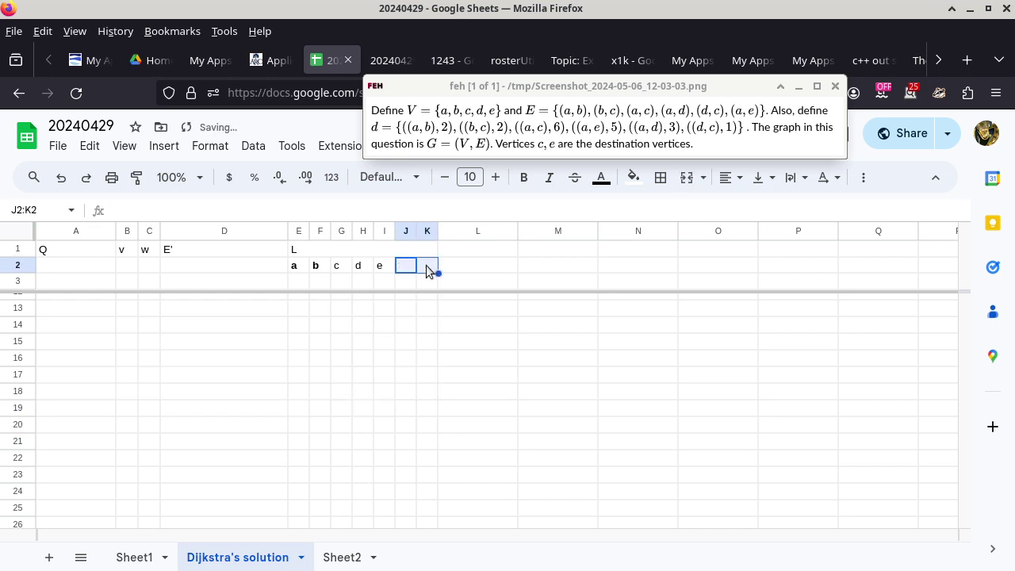
Step: Unmerge the L heading across E1:K1 and merge it horizontally over E1:I1 instead
left_click(402, 250)
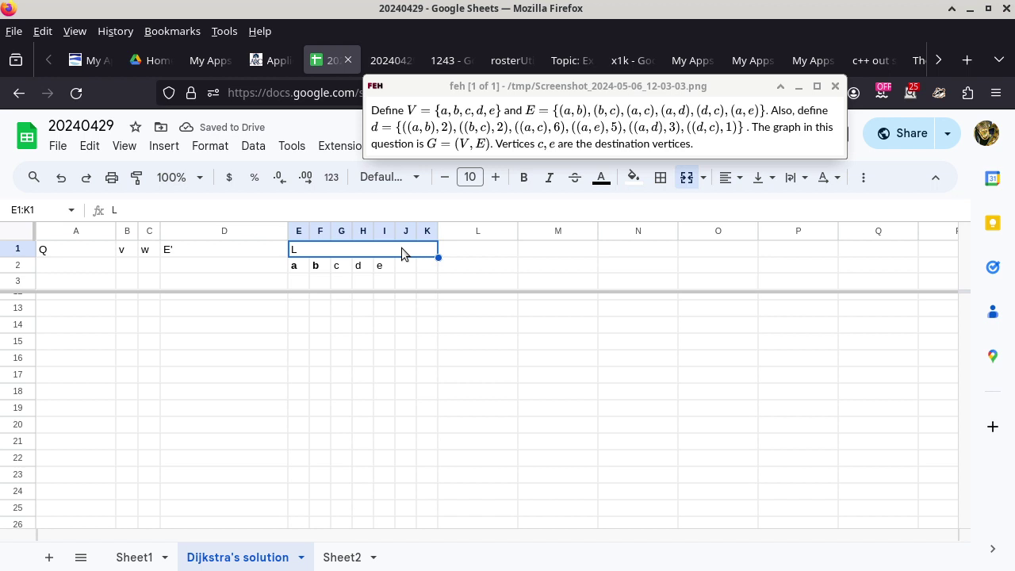
left_click(226, 149)
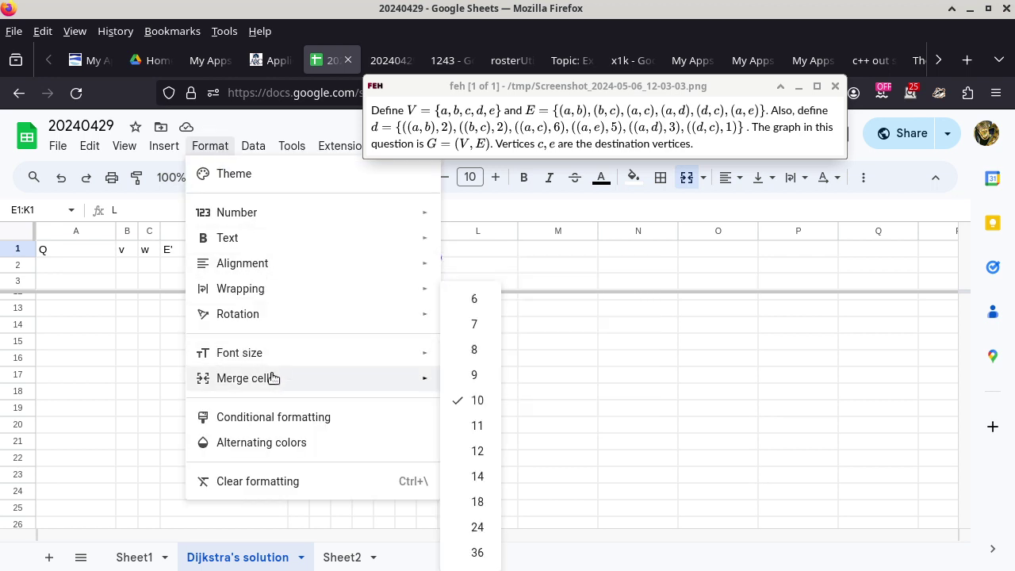
mouse_move(277, 380)
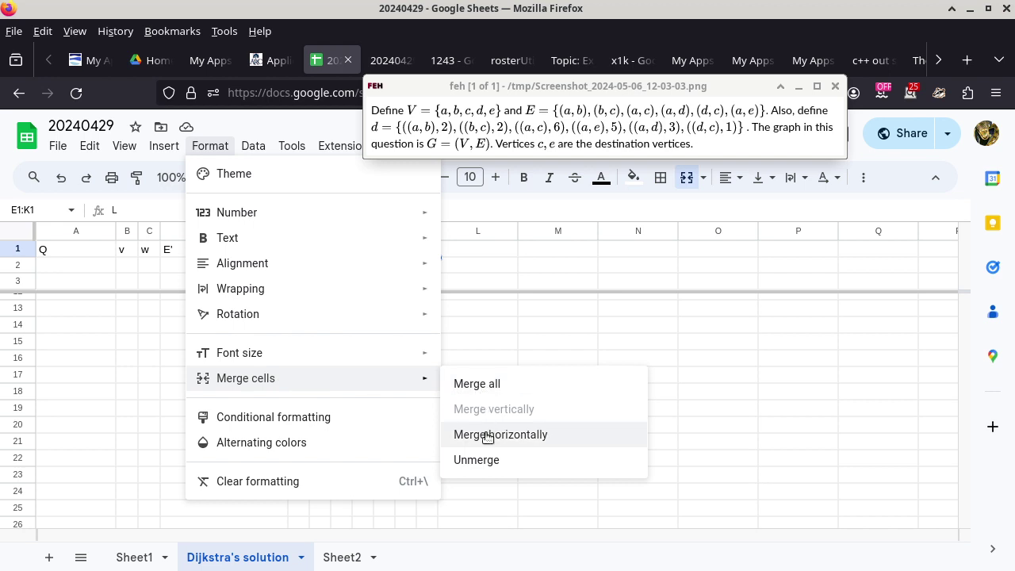
left_click(488, 460)
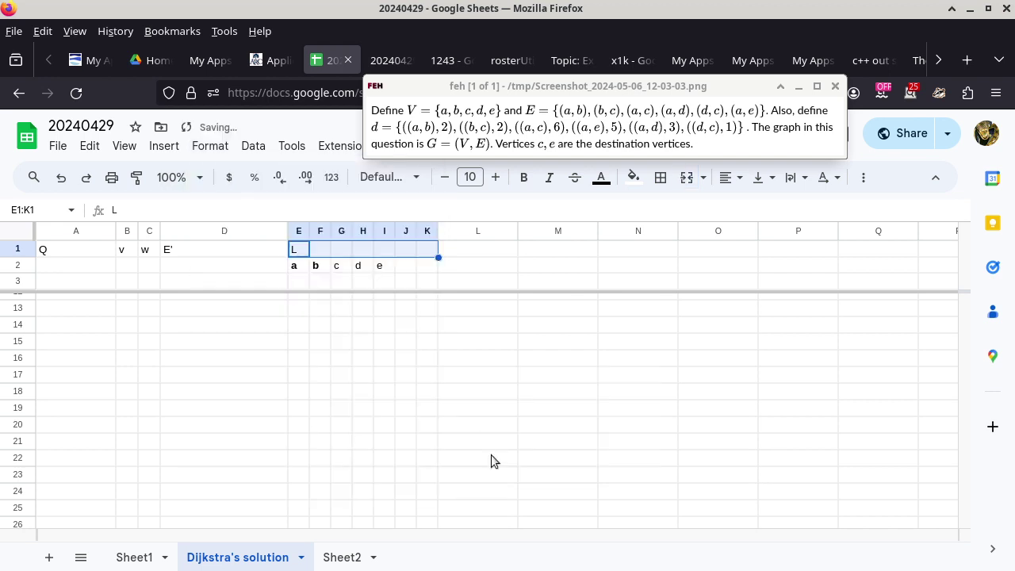
left_click(307, 255)
key("shift+Right")
key("shift+Right")
key("shift+Right")
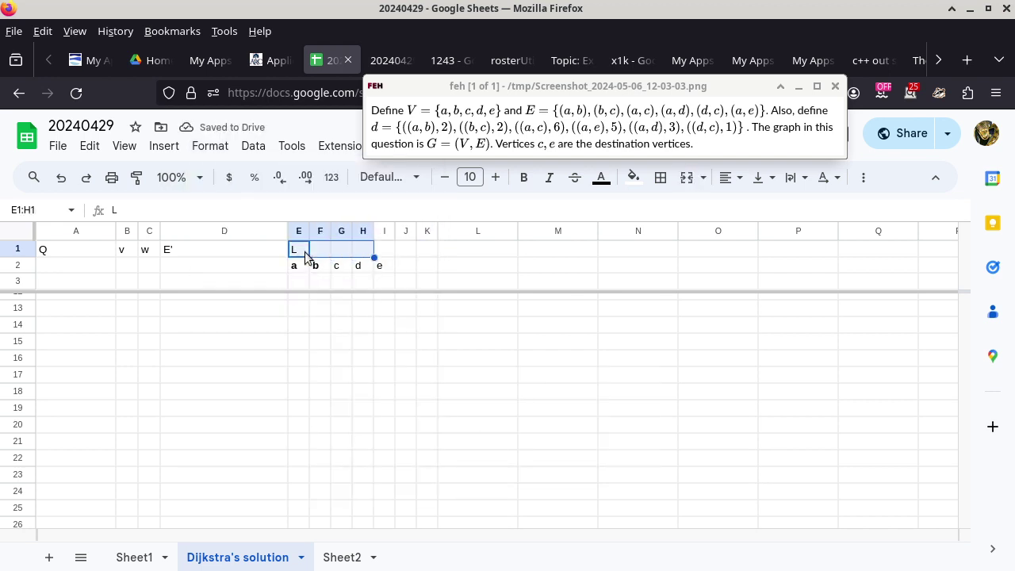
key("shift+Right")
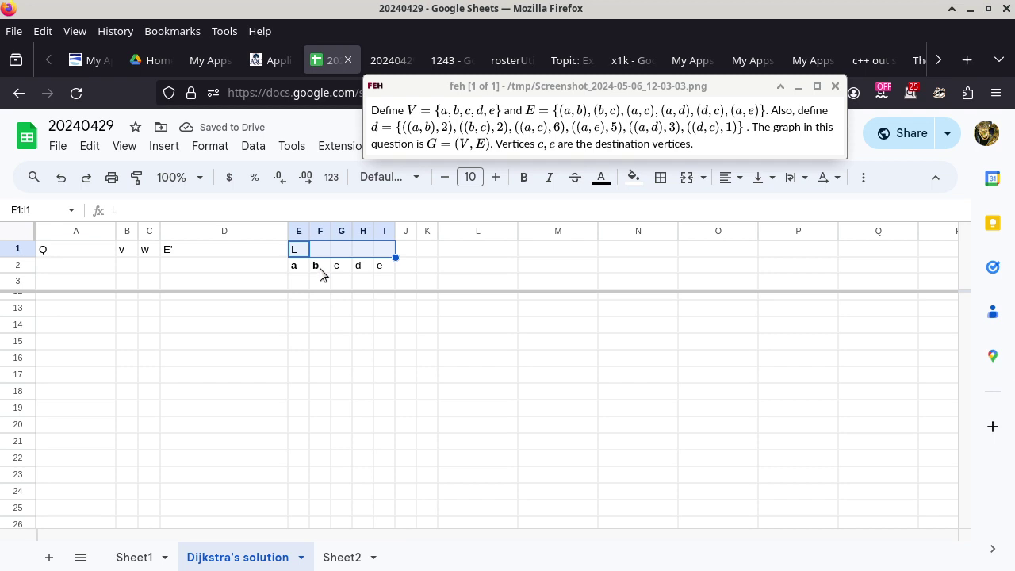
left_click(214, 149)
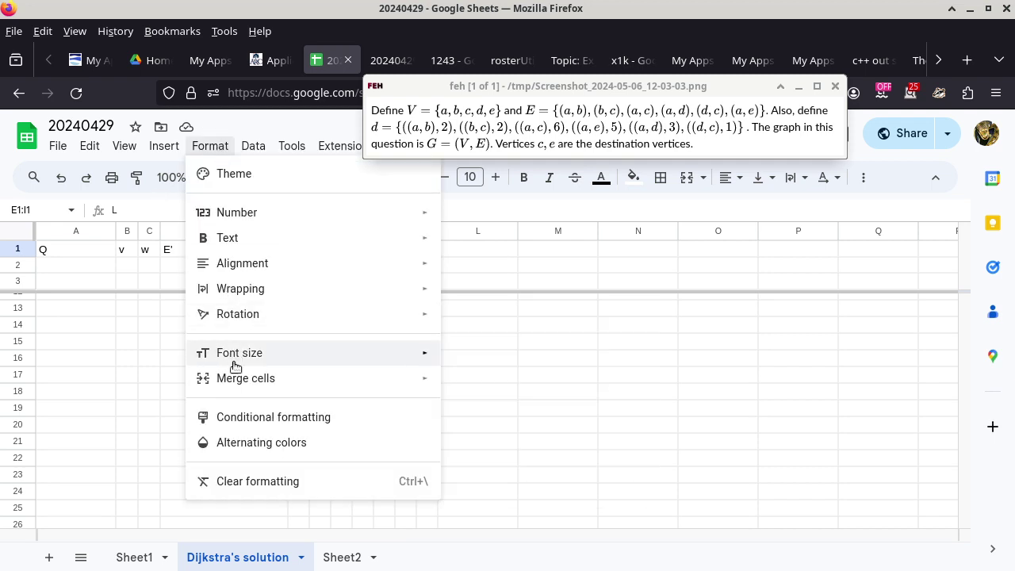
mouse_move(235, 370)
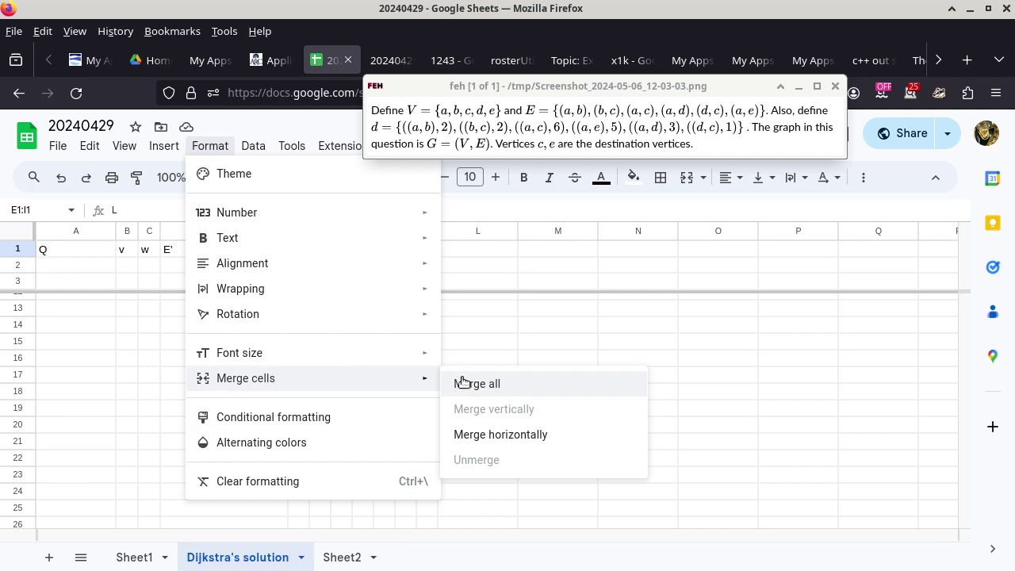
left_click(522, 436)
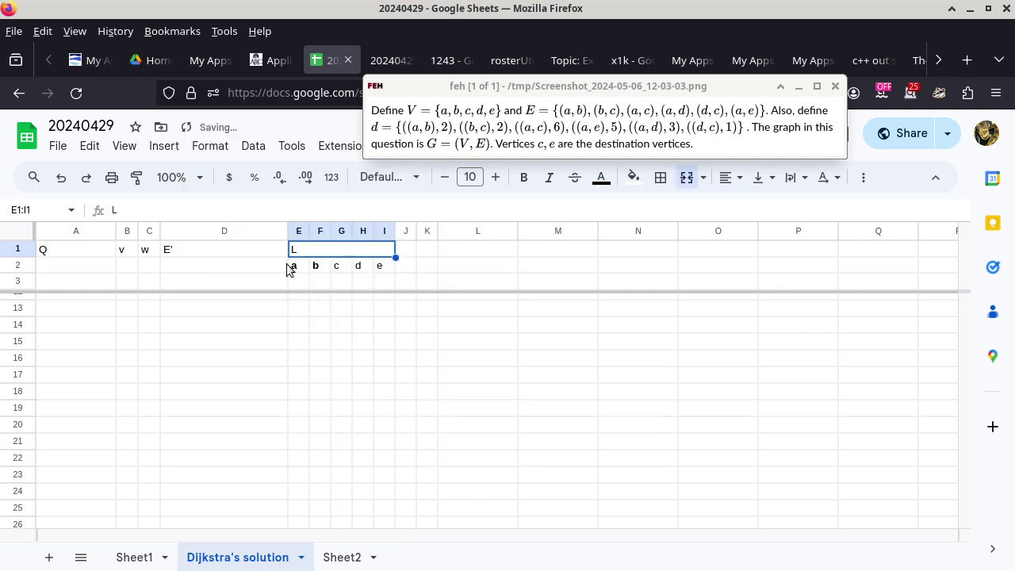
Step: Remove bold from the a and b vertex headings and make the destination vertices c and e bold
left_click_drag(305, 270, 322, 268)
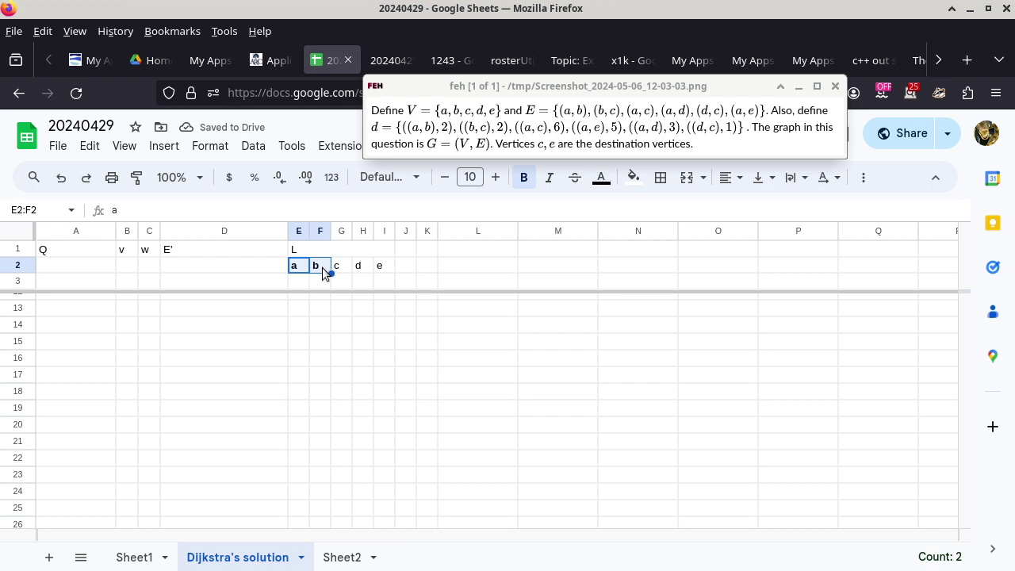
key("ctrl+b")
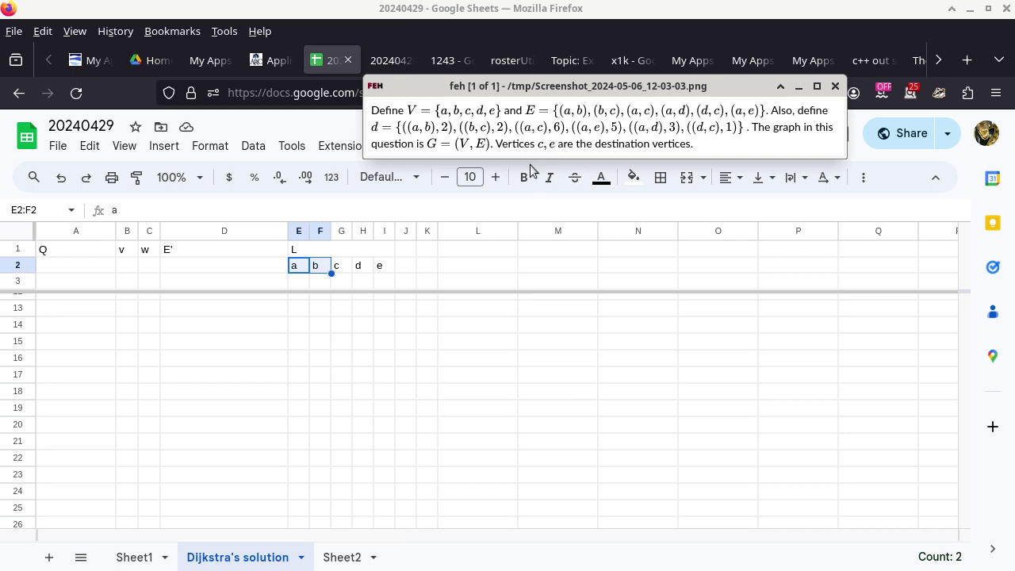
left_click(340, 270)
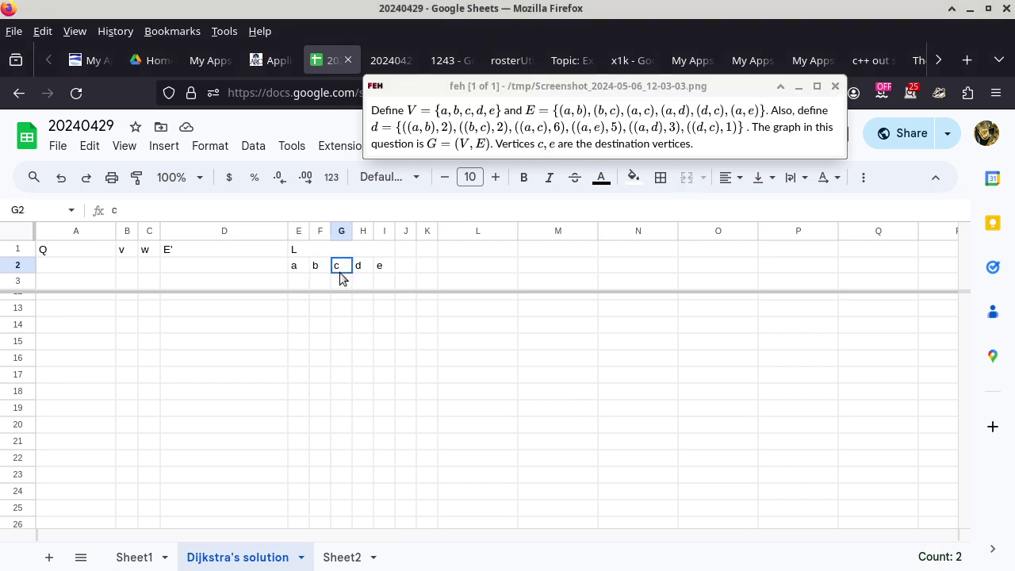
left_click(382, 266, "ctrl")
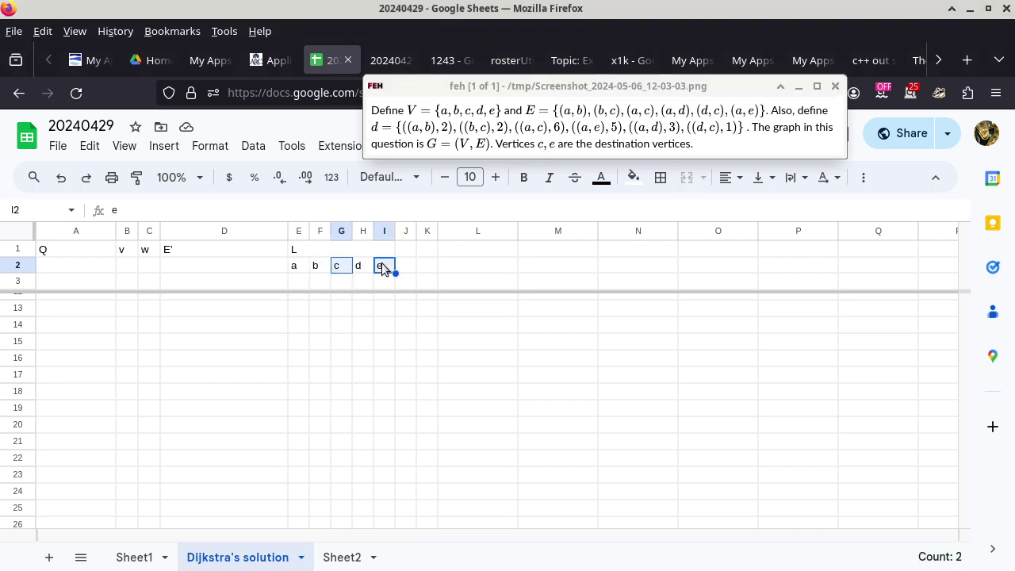
key("ctrl+b")
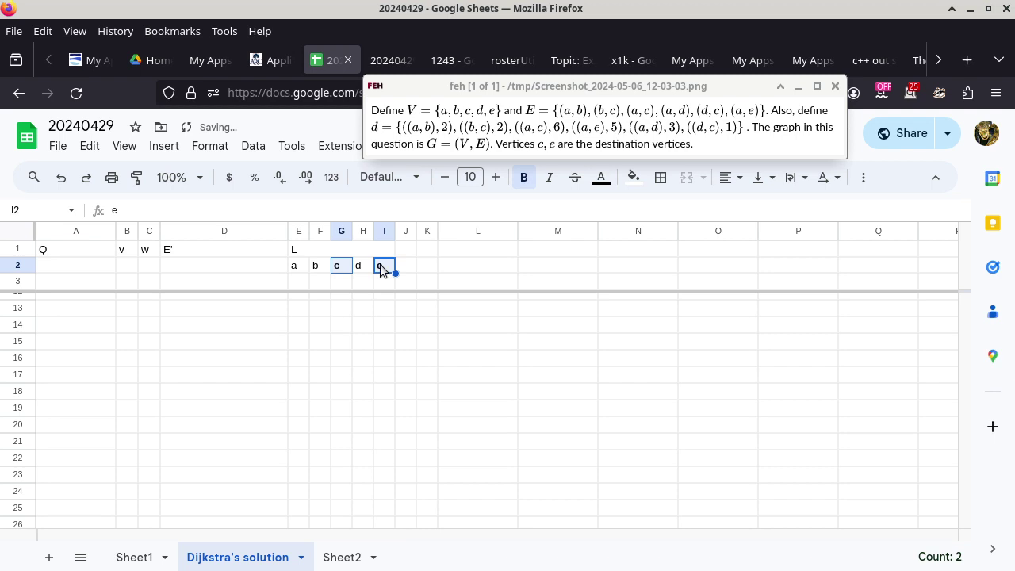